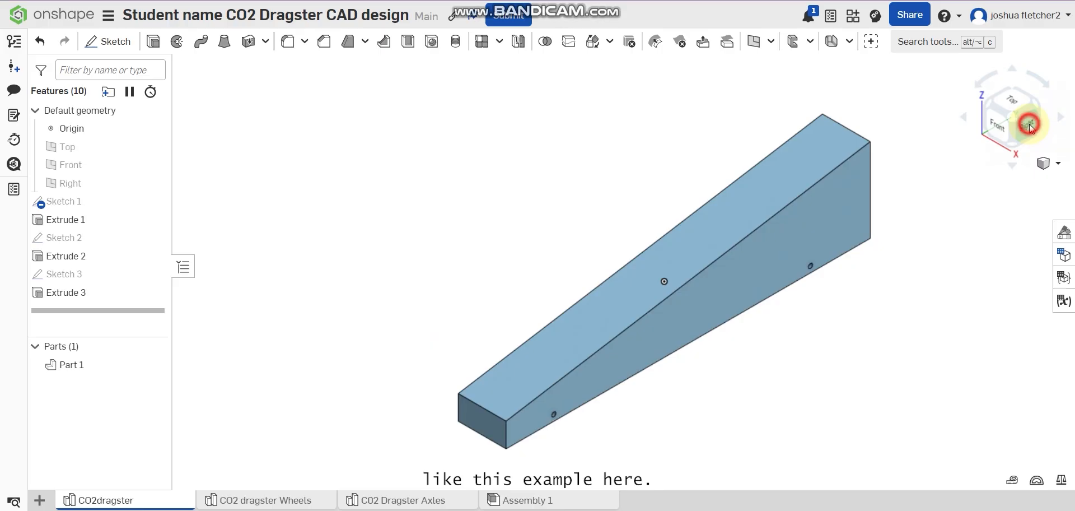
- Start a new sketch on the right side face of the wedge-shaped dragster body
middle_click_drag(676, 189, 679, 149)
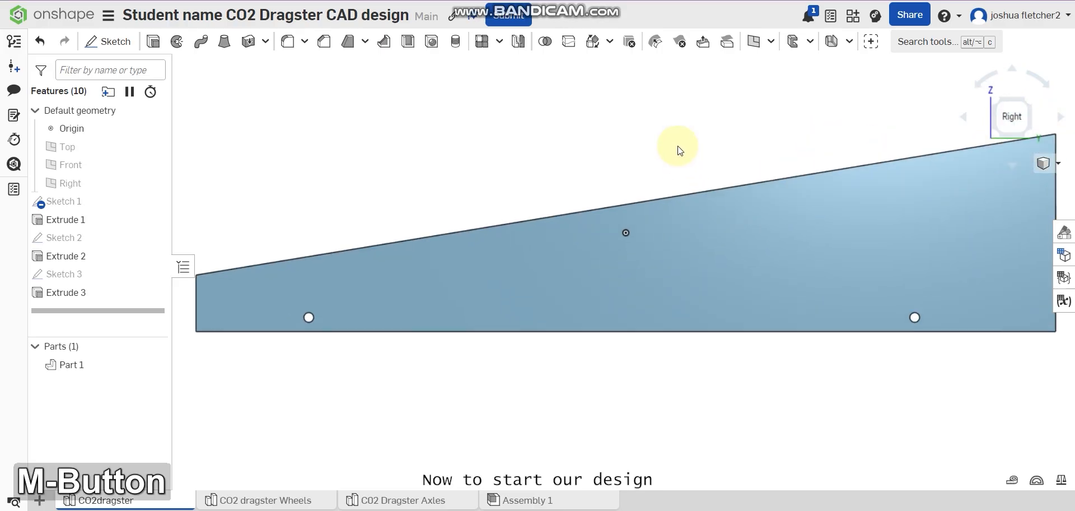
scroll(391, 149, "down", 2)
left_click(95, 40)
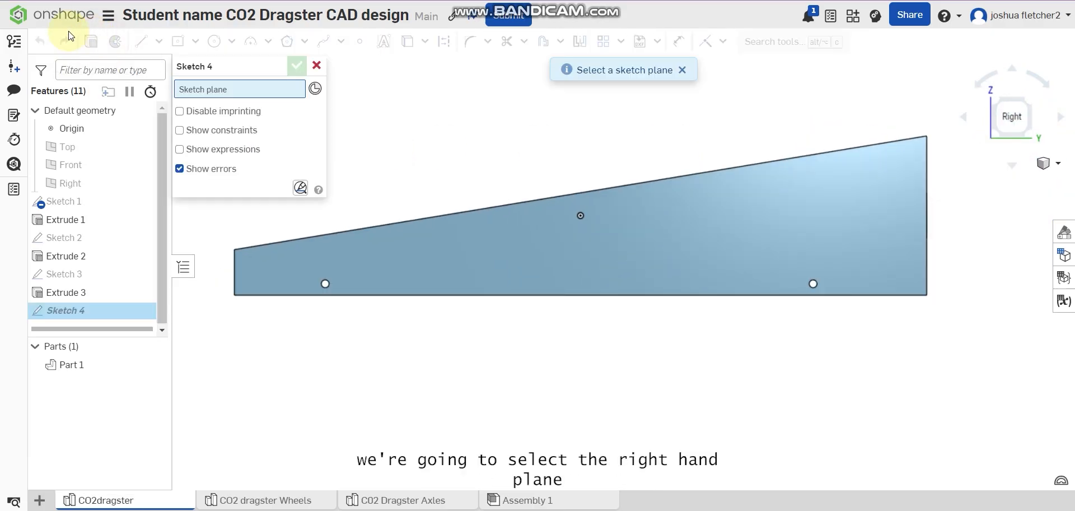
left_click(464, 247)
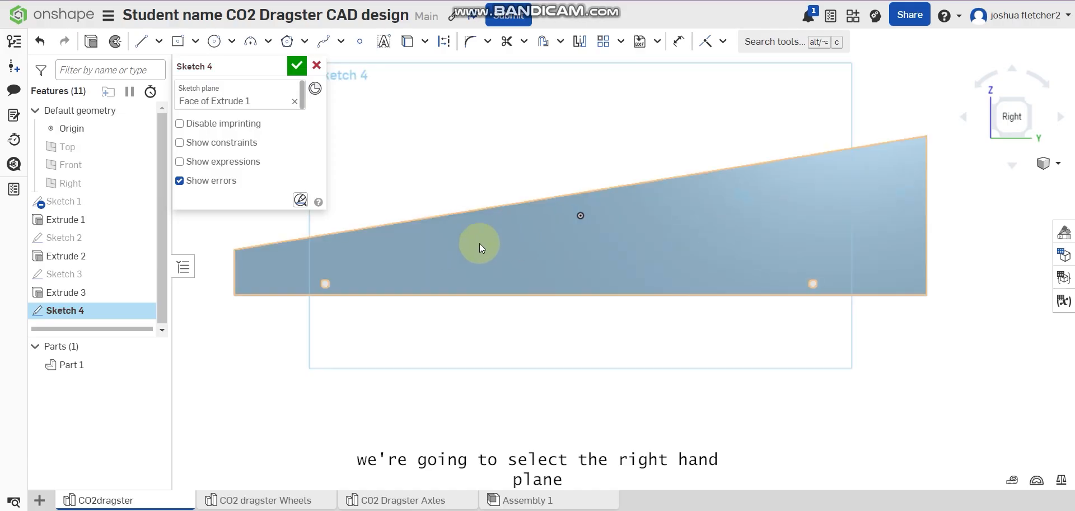
mouse_move(471, 161)
middle_mouse_down()
mouse_move(484, 176)
mouse_move(490, 156)
middle_mouse_up()
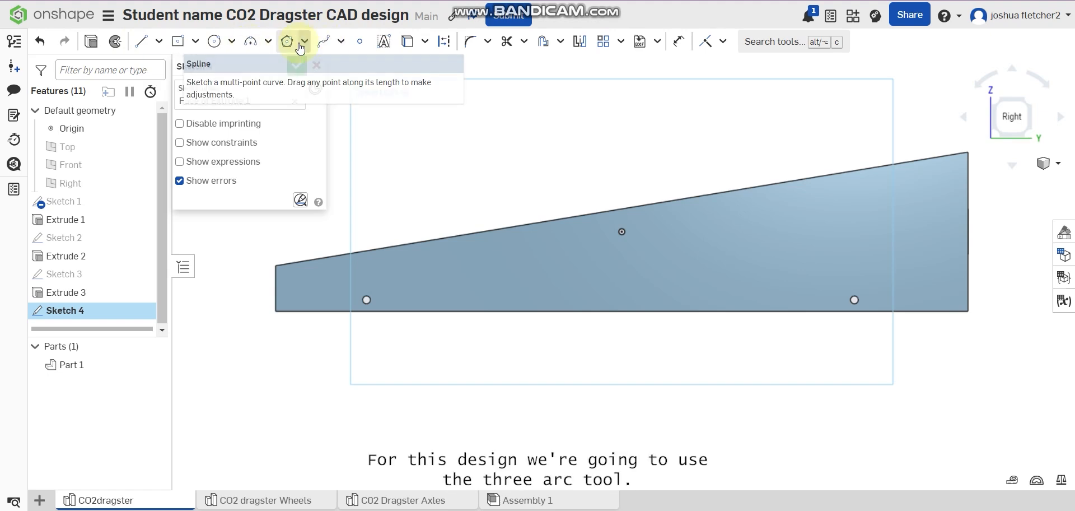
- Sketch a three-point arch between the two axle holes, with both ends on the body's bottom edge and a radius of about 128
left_click(253, 44)
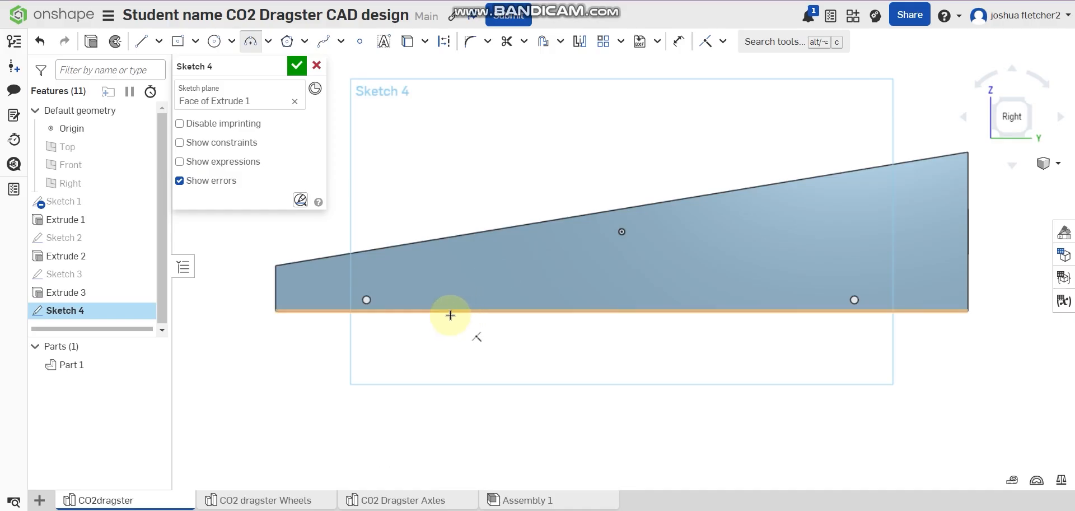
left_click(428, 310)
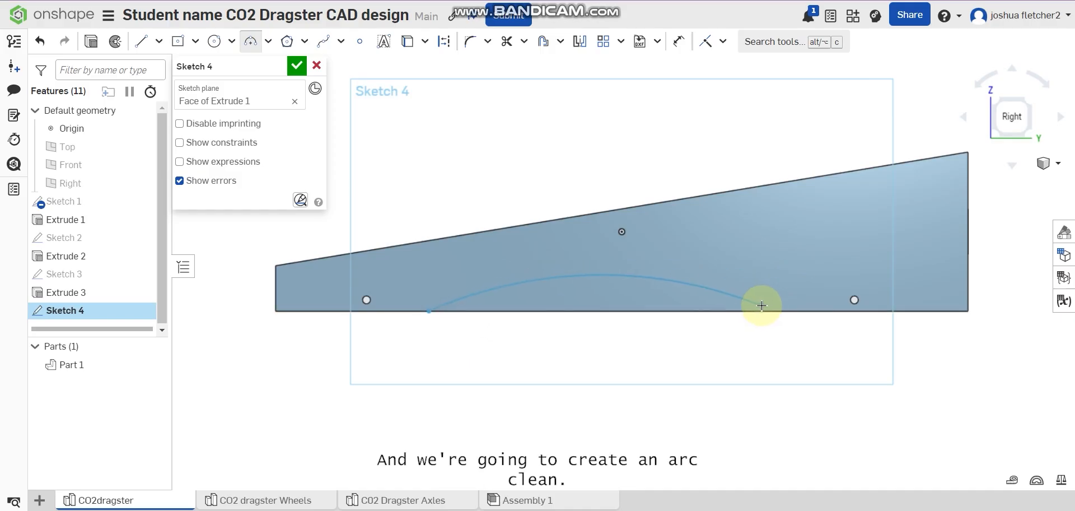
left_click(784, 309)
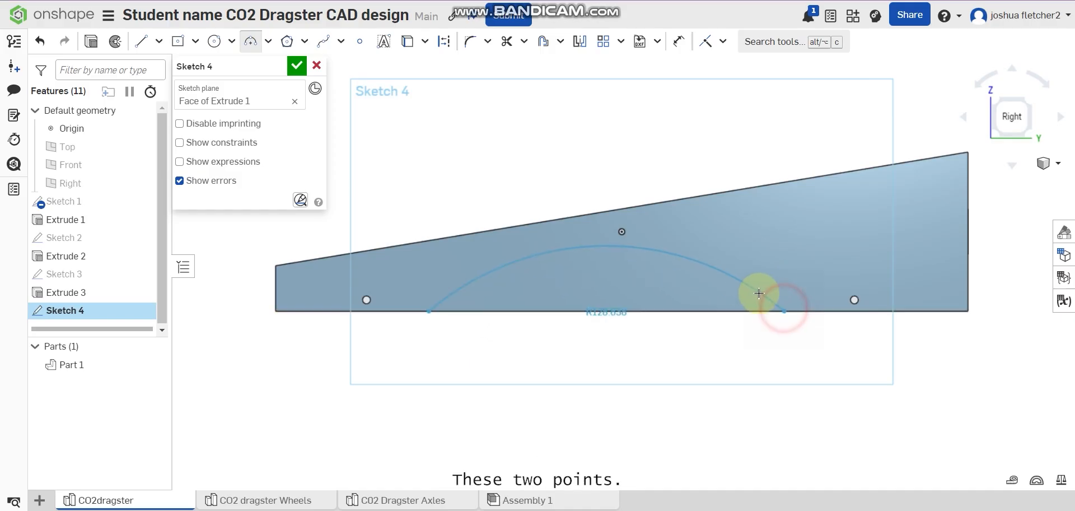
left_click(724, 276)
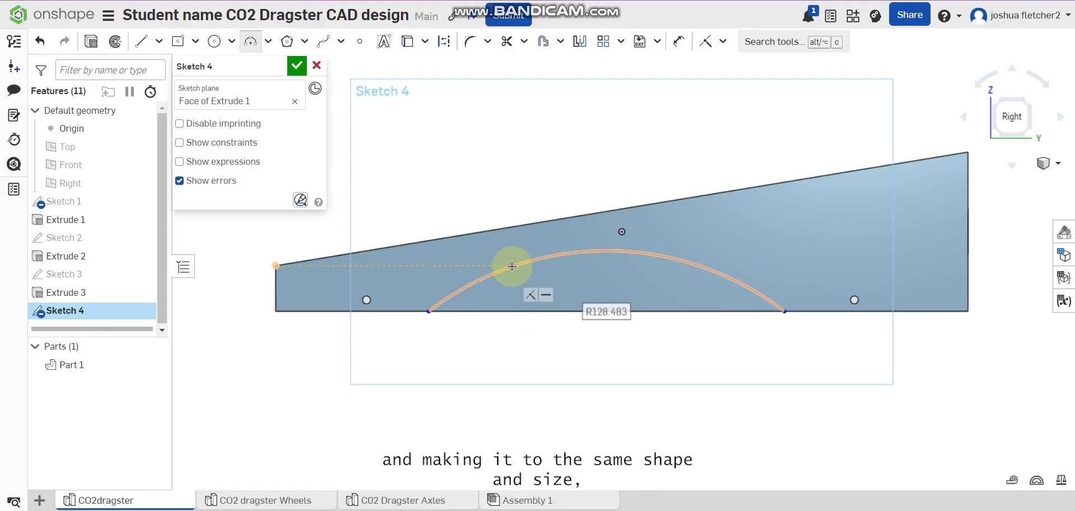
- Sketch a spline from the bottom edge near the front axle hole around the nose and along the sloped top to the rear edge
left_click(323, 41)
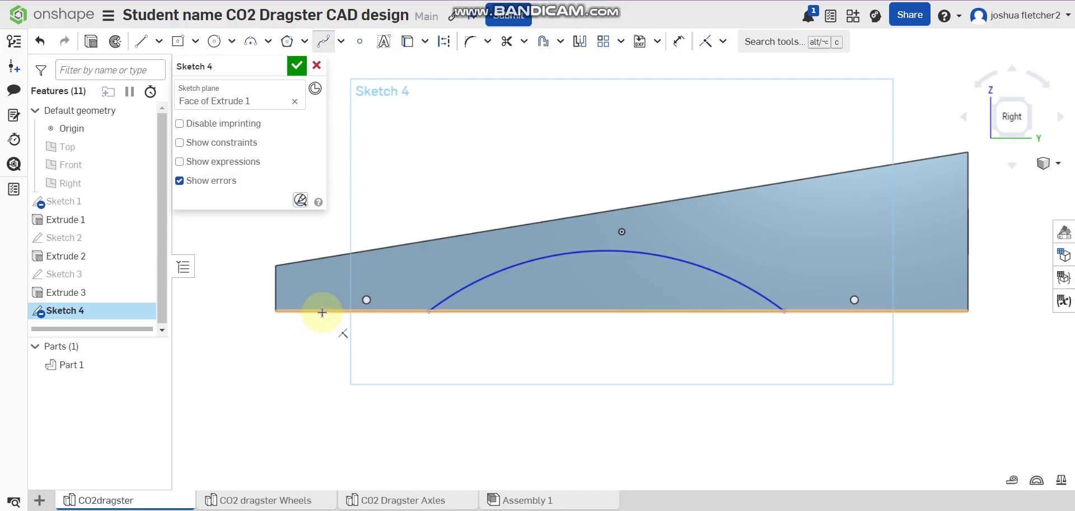
left_click(342, 309)
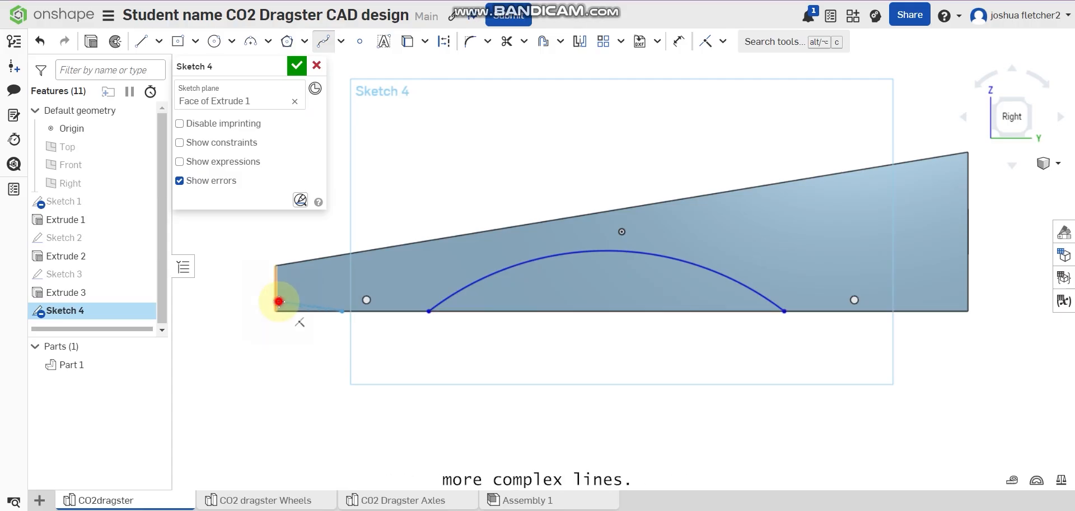
left_click(278, 301)
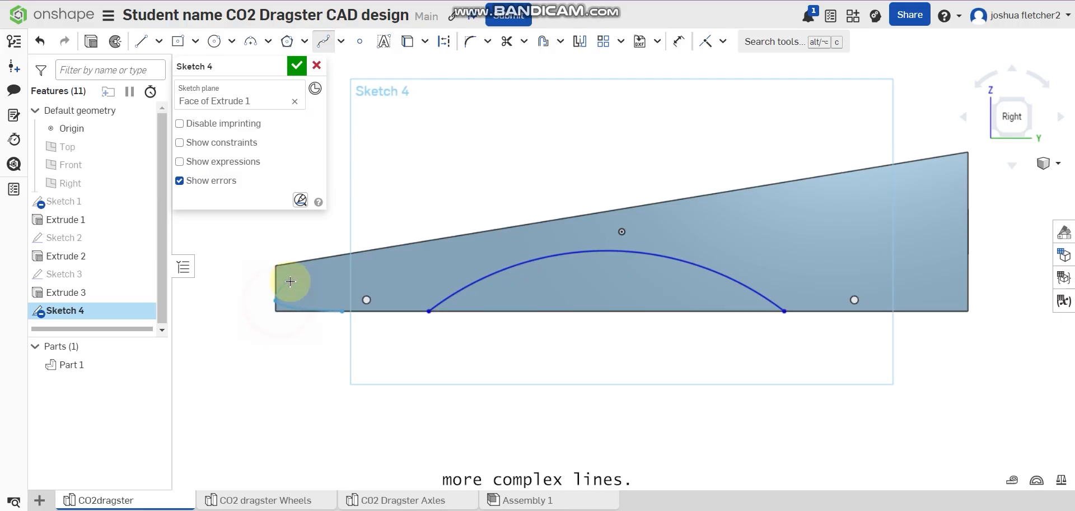
left_click(319, 269)
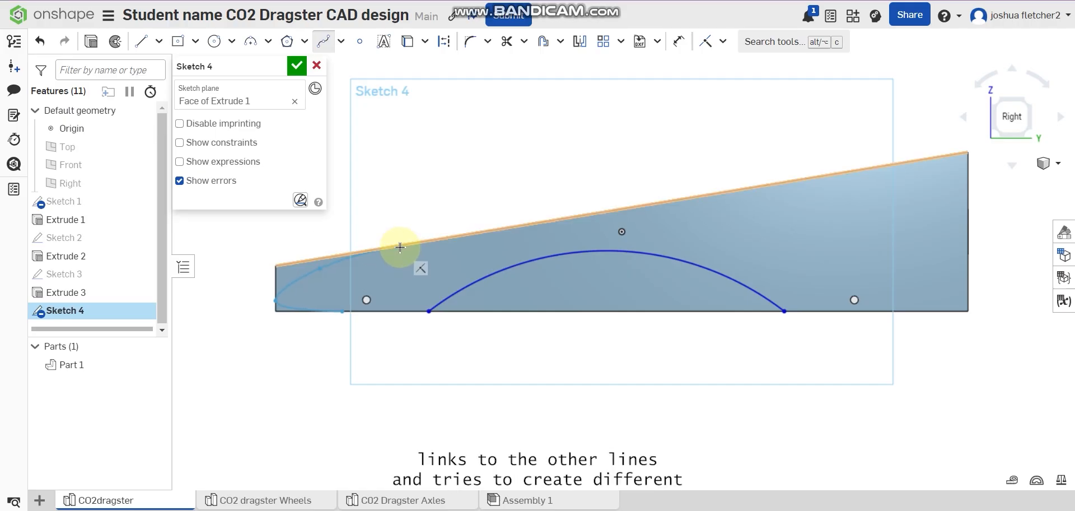
left_click(400, 247)
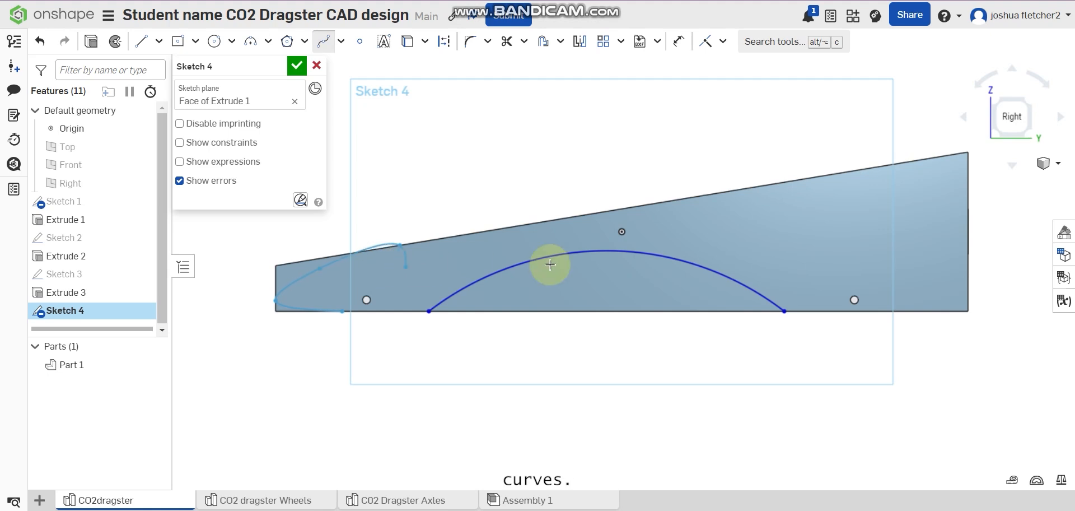
left_click(590, 226)
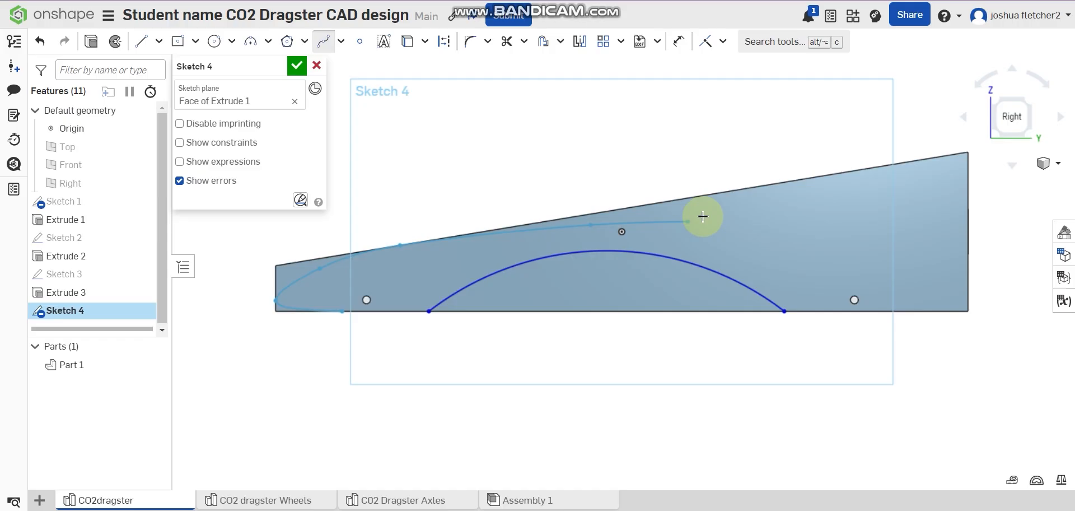
left_click(804, 184)
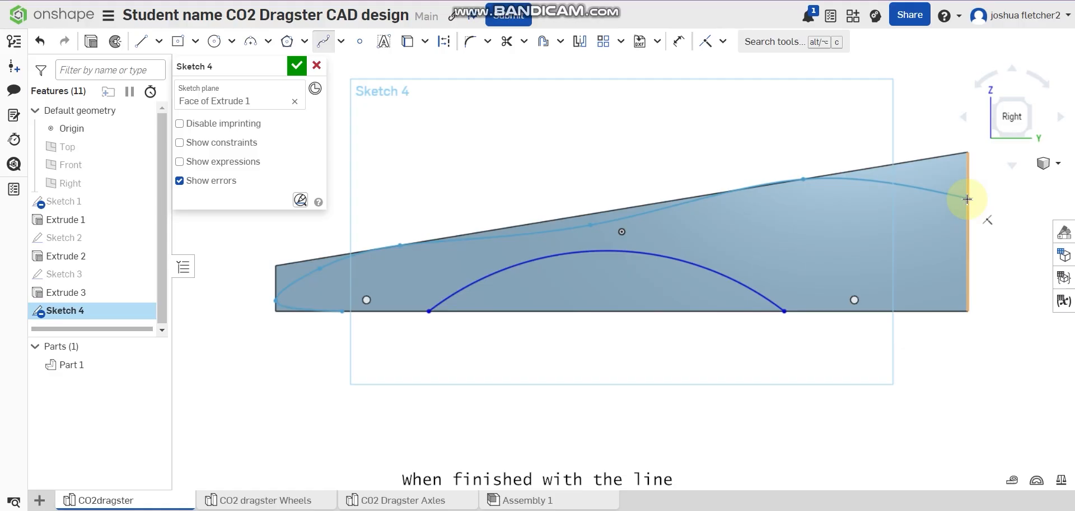
mouse_move(967, 199)
right_mouse_down()
mouse_move(948, 202)
mouse_move(970, 199)
right_mouse_up()
left_click(970, 199)
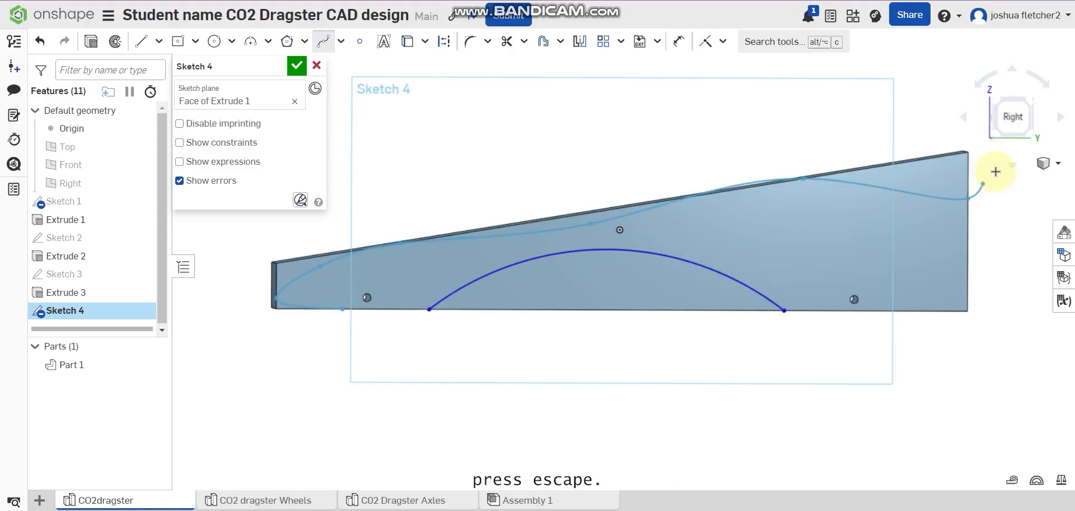
- End the body-profile spline with a downward-curving tail just beyond the rear edge
left_click(1008, 129)
middle_click_drag(978, 292, 879, 268)
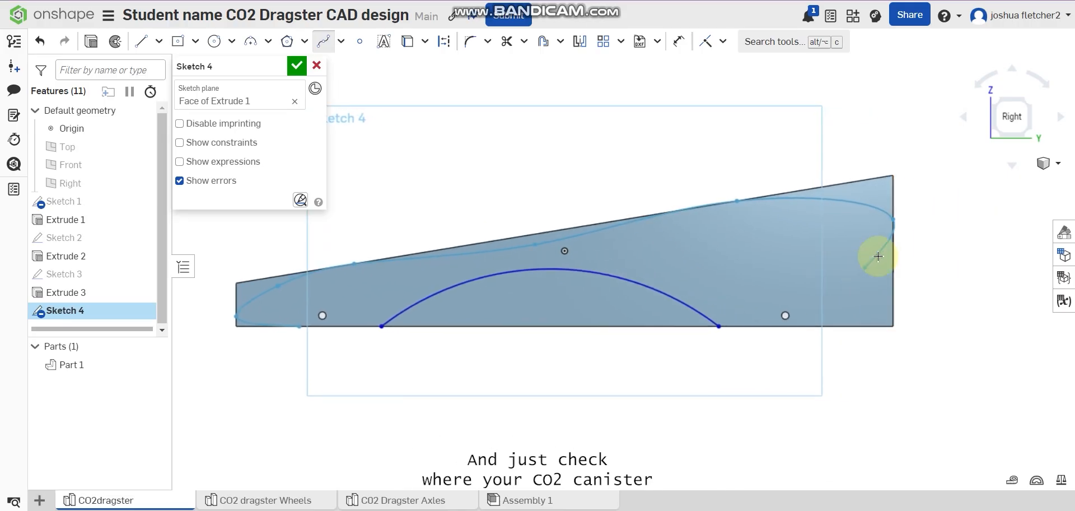
left_click(916, 241)
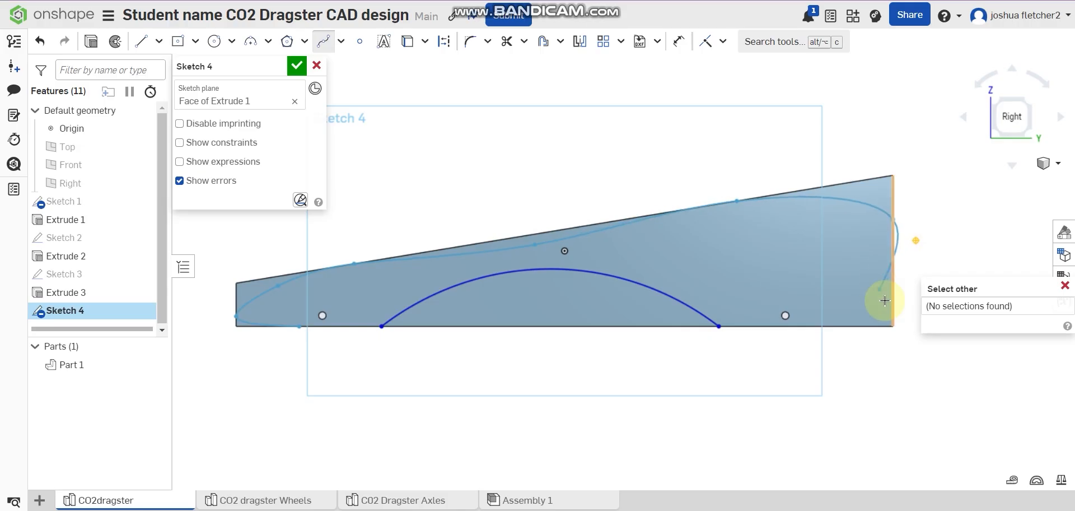
key("Return")
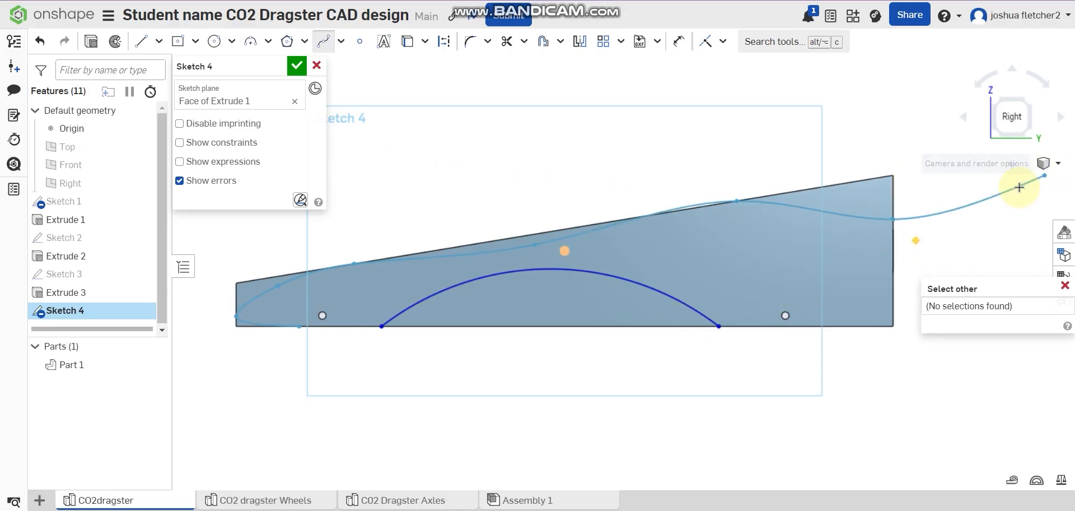
key("Escape")
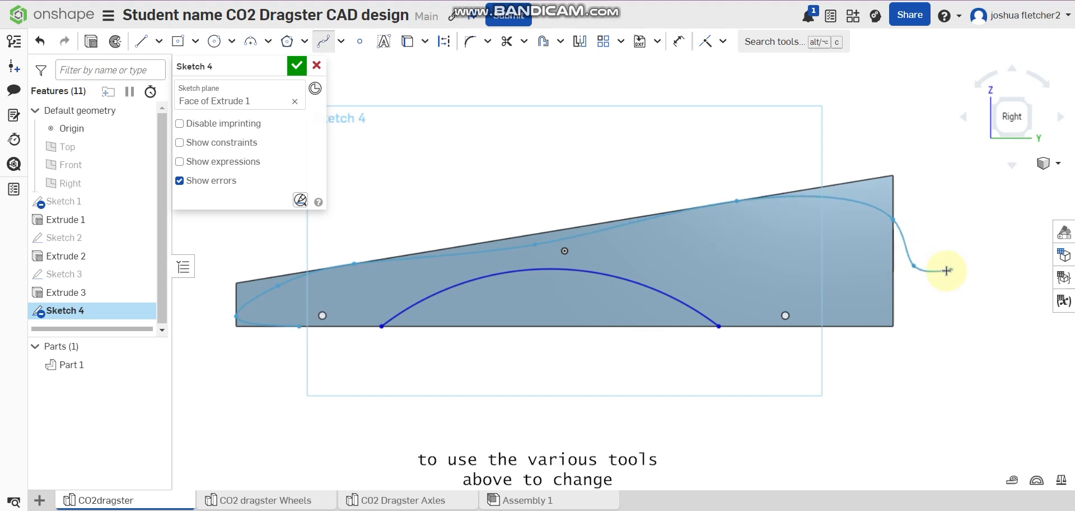
key("Escape")
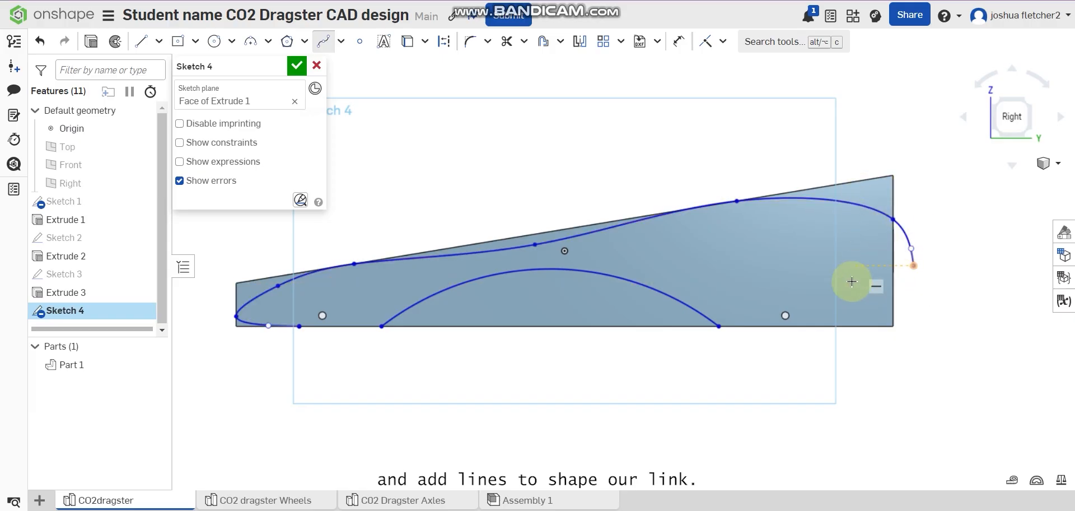
- Sketch a three-point arc with a radius of about 33 across the lower rear corner, joining the rear and bottom edges
left_click(251, 41)
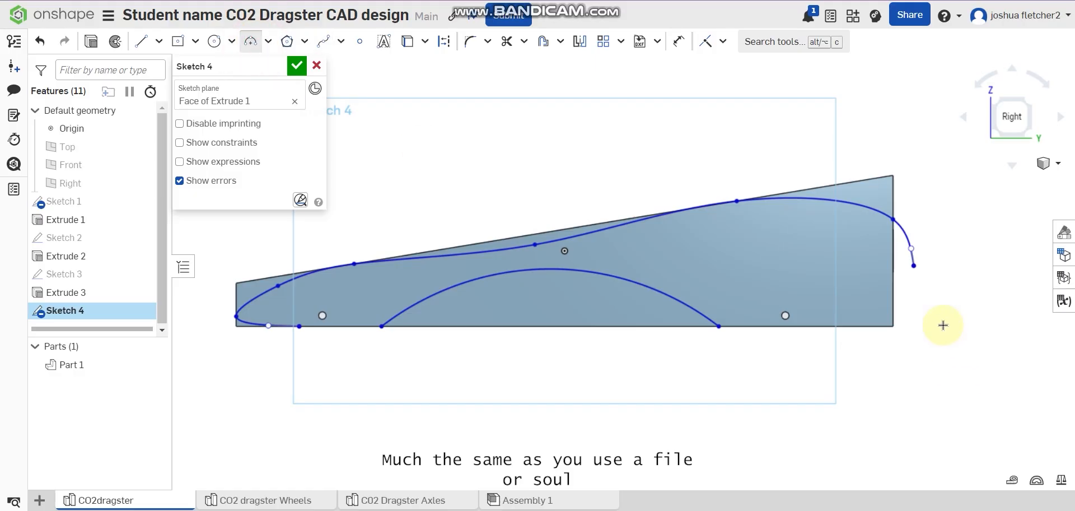
left_click(892, 285)
left_click(818, 327)
left_click(843, 326)
mouse_move(971, 298)
right_mouse_down()
mouse_move(961, 298)
mouse_move(977, 298)
right_mouse_up()
- Try to trim the spline's tail beyond the rear edge, and undo the trim
left_click(1026, 125)
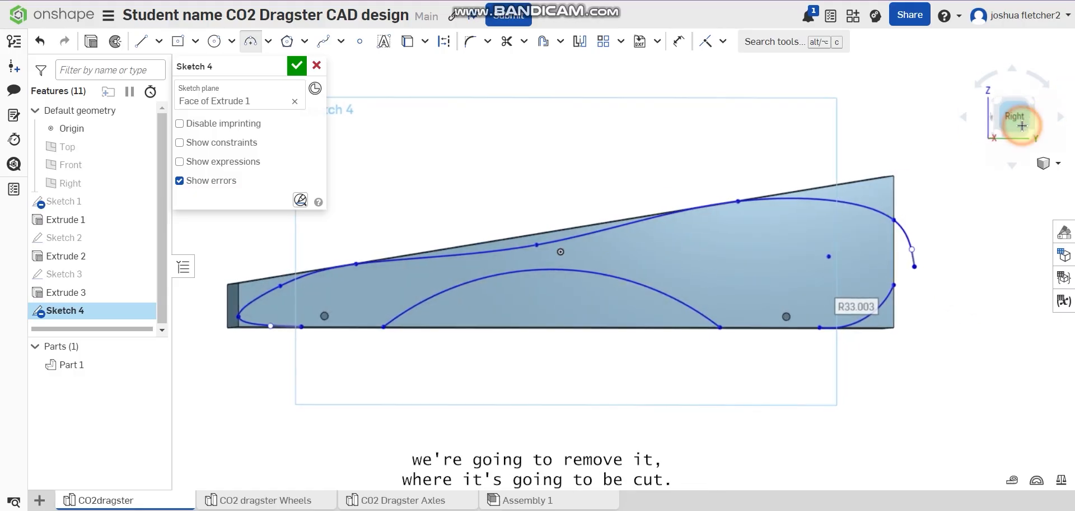
left_click(497, 42)
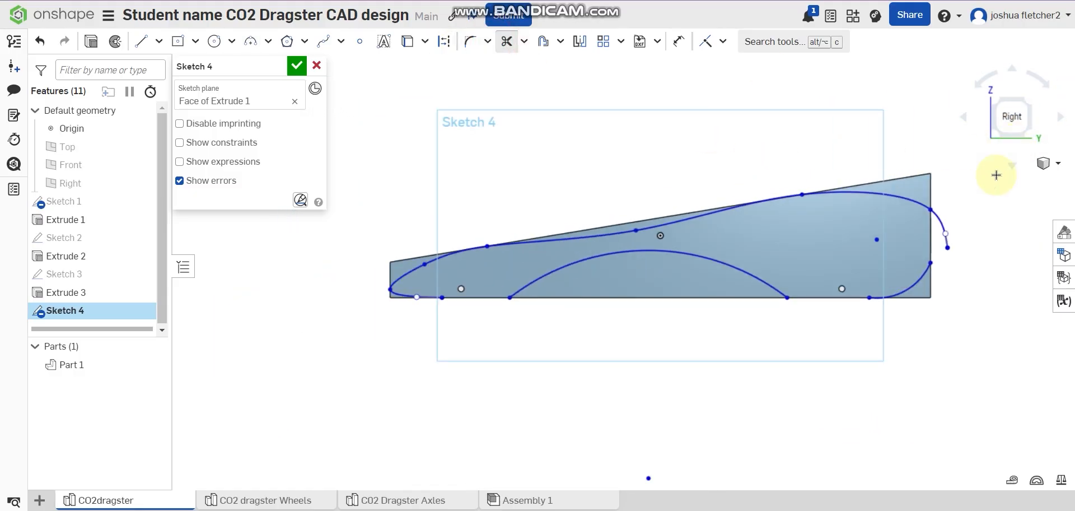
left_click(947, 243)
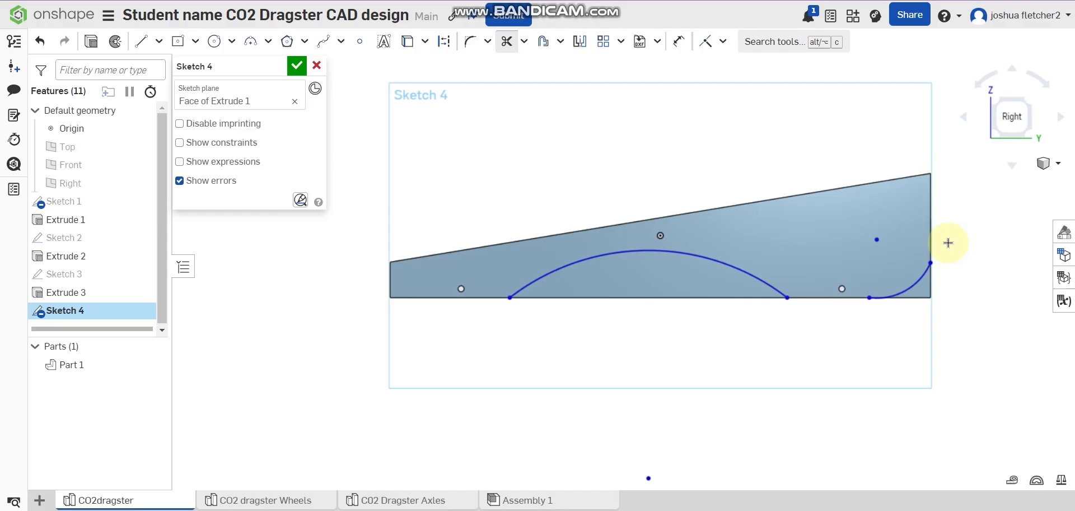
left_click(38, 42)
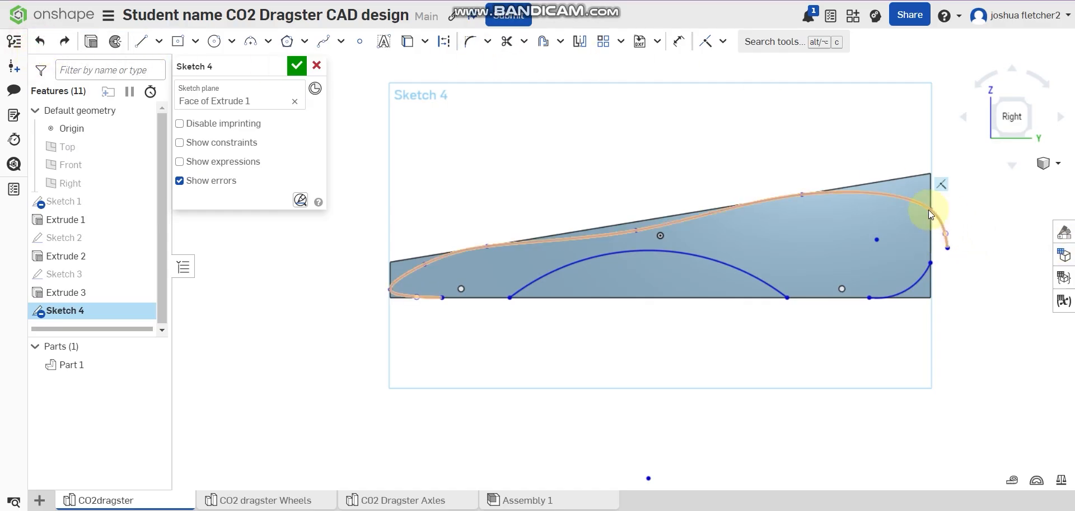
- Split the body-profile spline where it crosses the rear edge
left_click(521, 45)
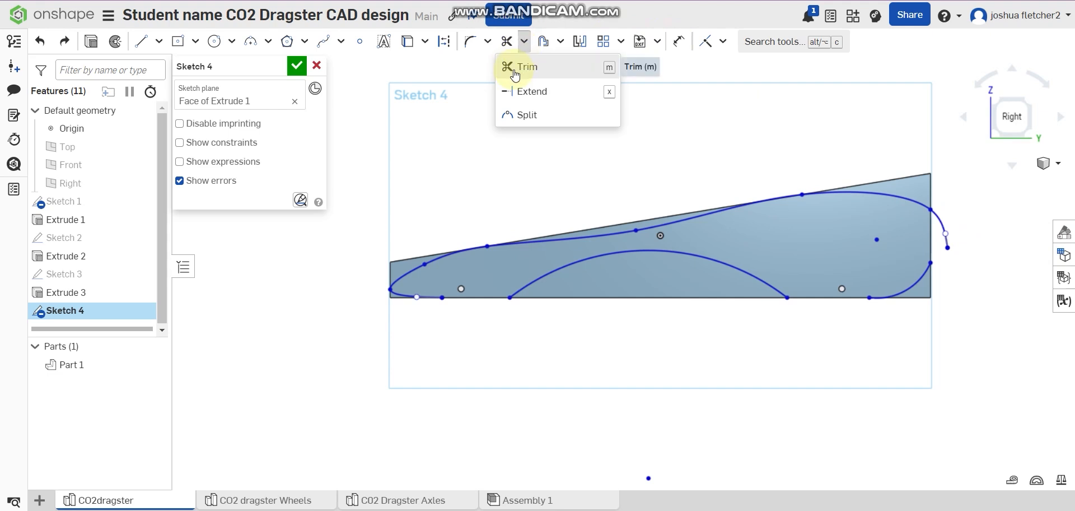
left_click(523, 119)
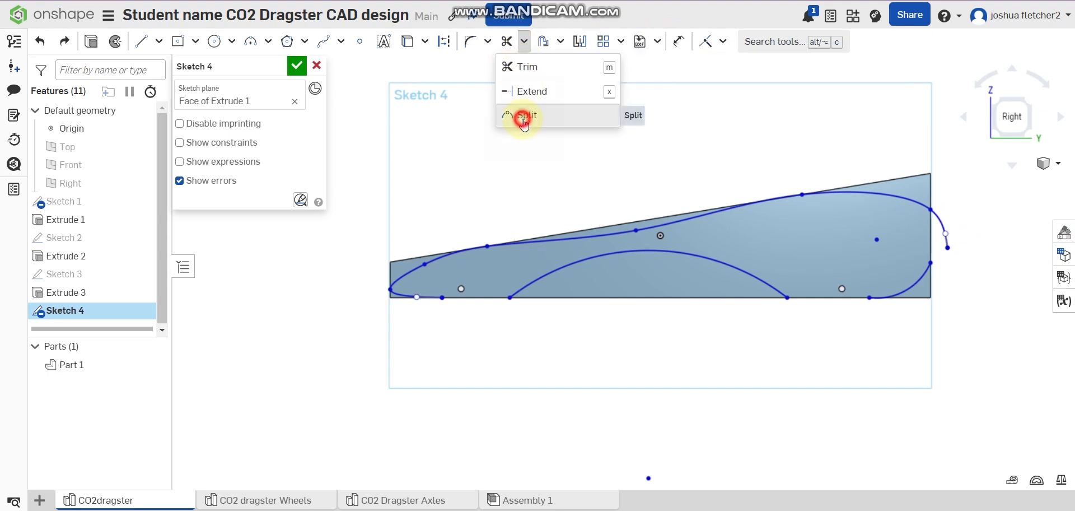
left_click(932, 209)
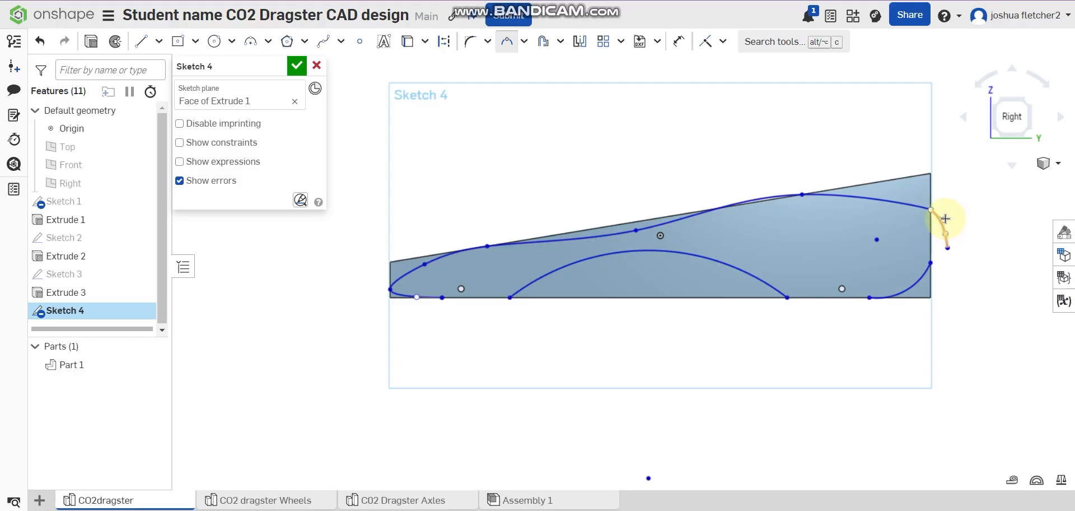
key("Escape")
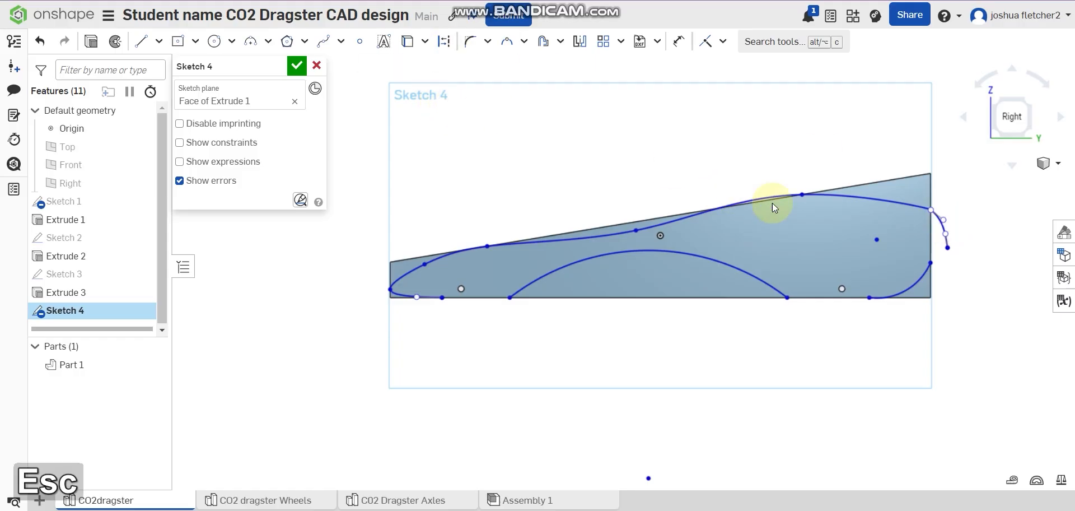
- Try to reshape the split spline near the rear edge, and undo the reshaping and the split
scroll(936, 216, "up", 3)
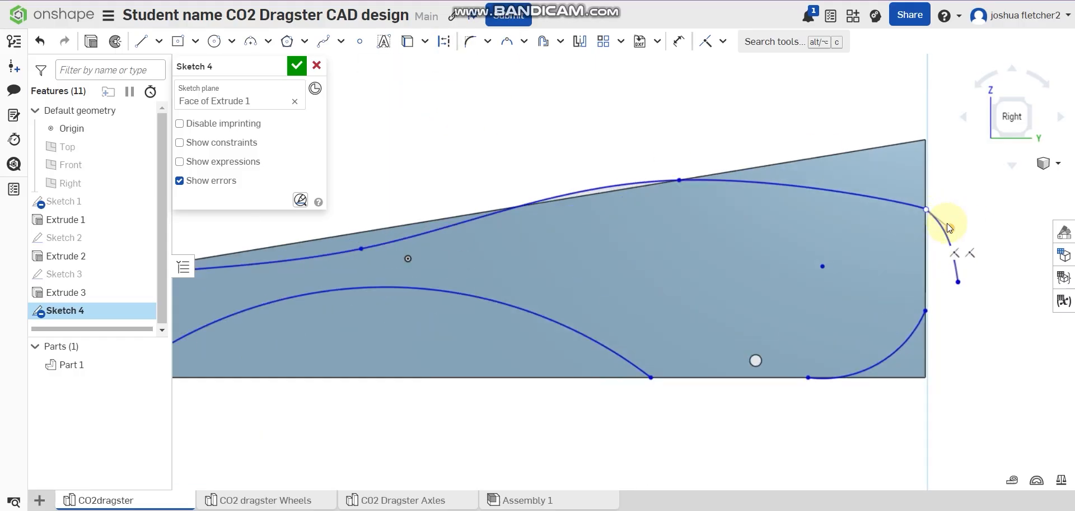
left_click(951, 223)
left_click_drag(906, 207, 898, 186)
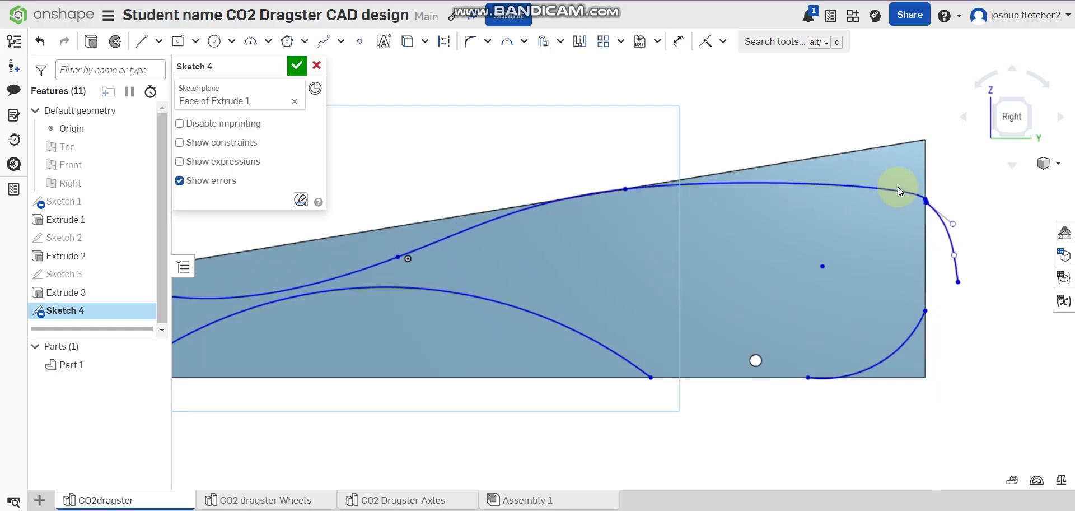
key("ctrl+z")
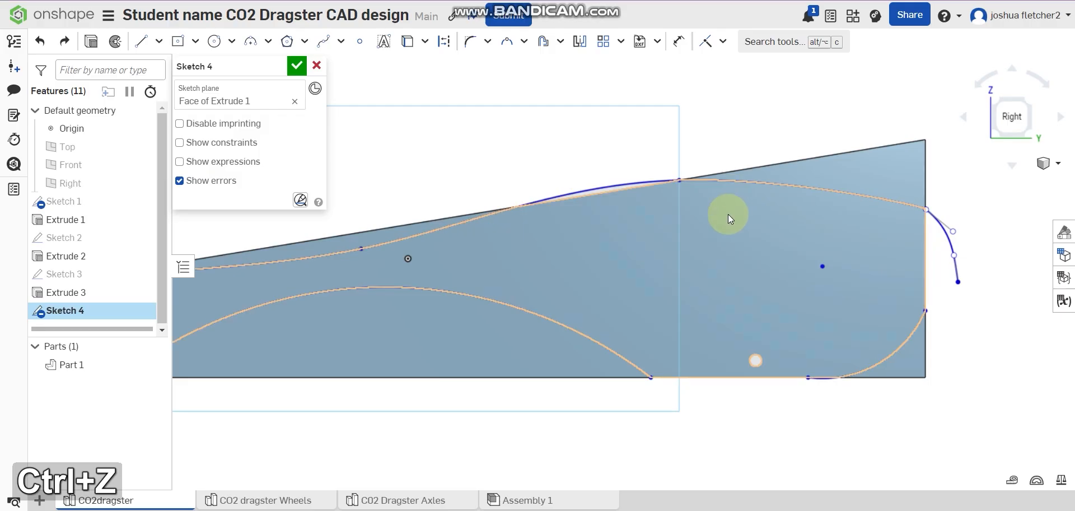
scroll(728, 214, "down", 3)
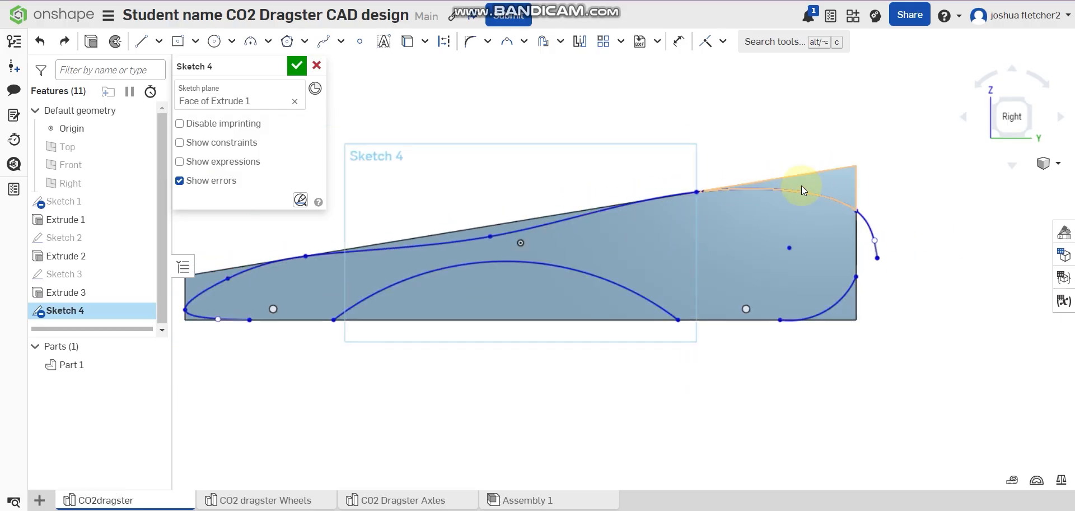
middle_click_drag(597, 121, 615, 122)
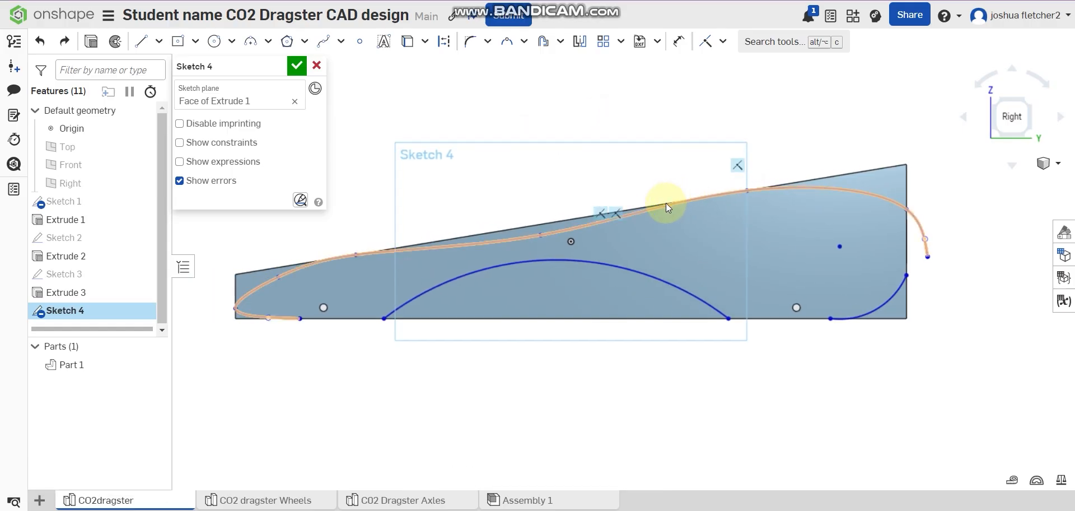
- Make Part 1 temporarily transparent and examine the profile curves against the CO2 canister hole, viewed from the right
middle_click_drag(610, 133, 693, 119)
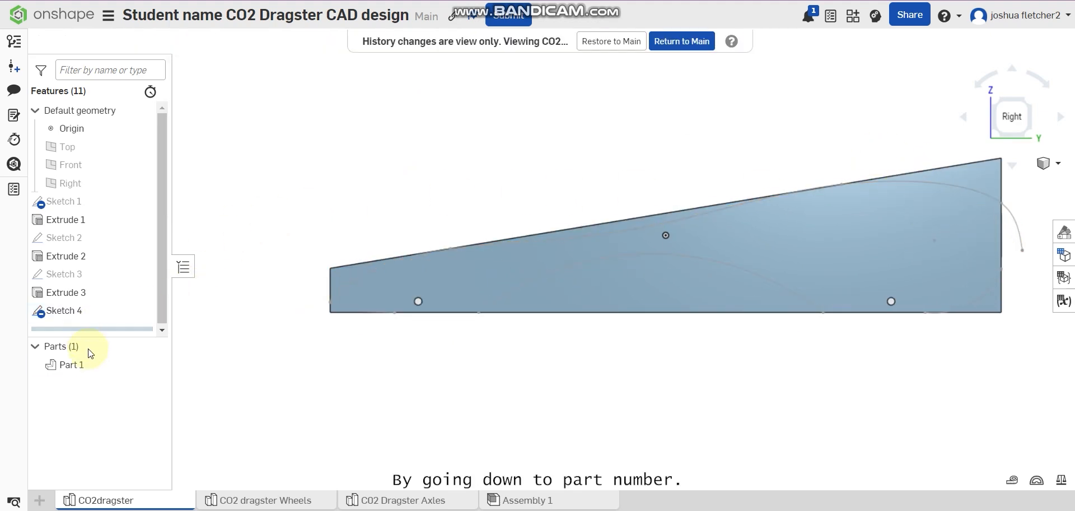
right_click(87, 363)
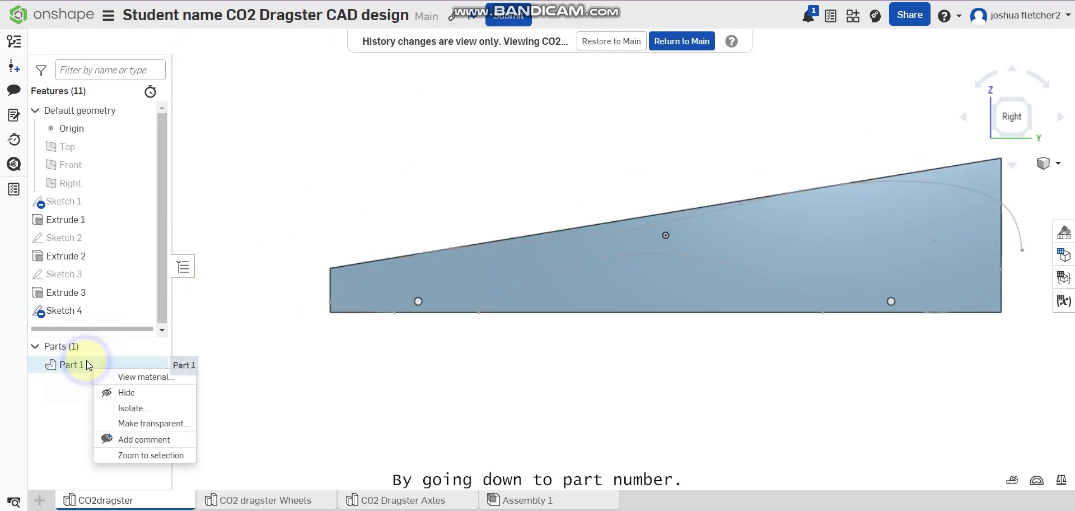
left_click(140, 423)
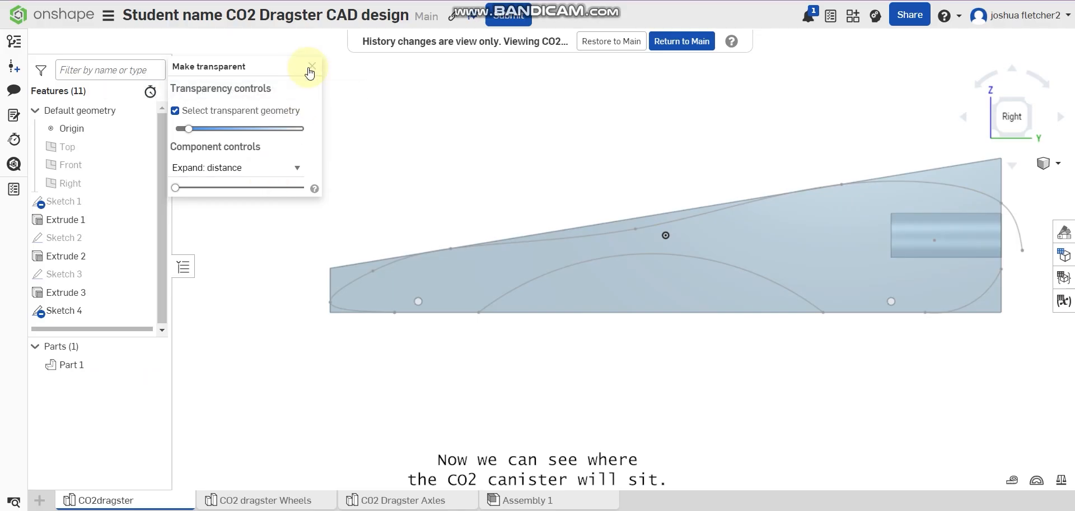
left_click(1006, 119)
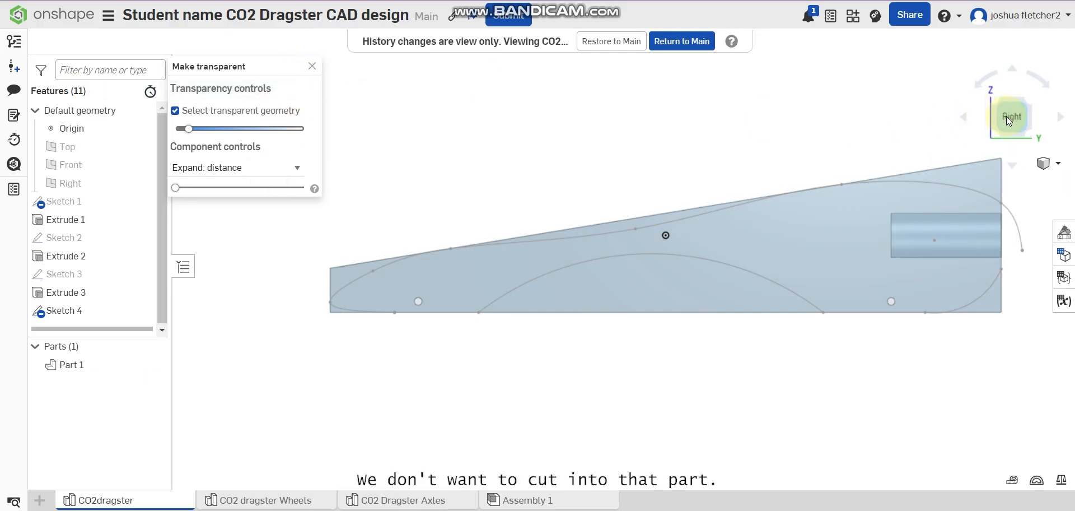
mouse_move(948, 133)
right_mouse_down()
mouse_move(896, 140)
mouse_move(932, 135)
right_mouse_up()
left_click(1002, 120)
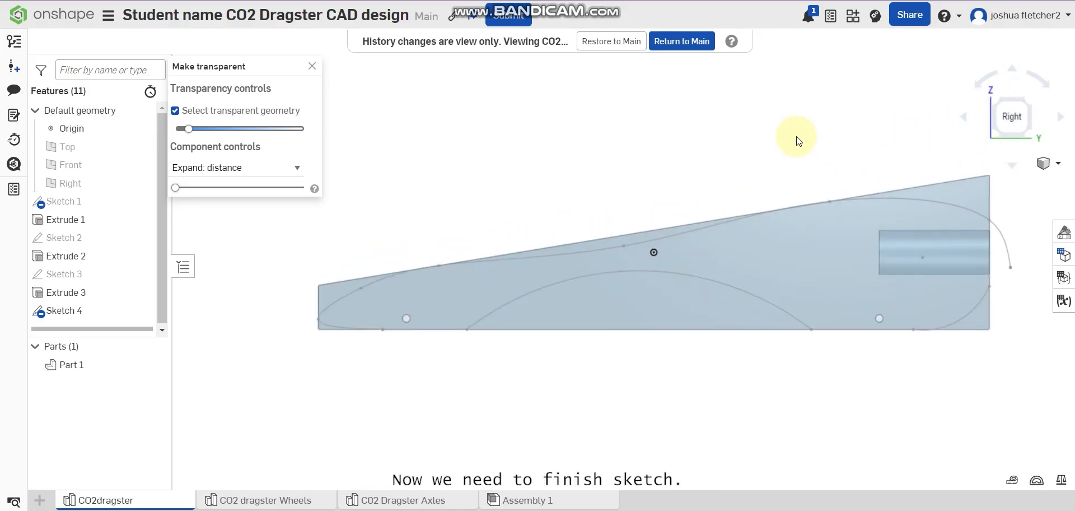
left_click(314, 70)
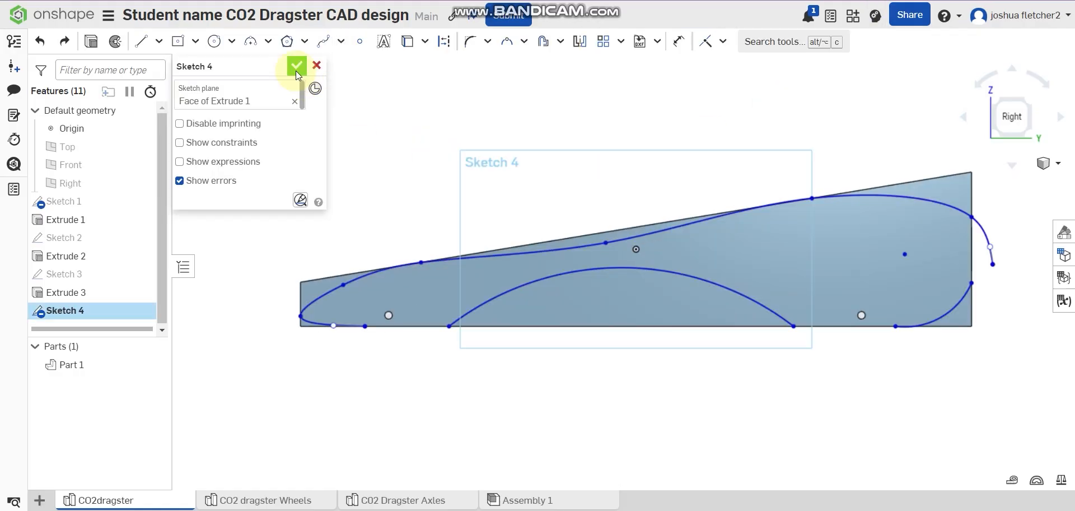
- Finish the profile sketch and start an Extrude of the waste regions above the spline, around the nose, under the arch and at the rear corners
left_click(295, 68)
mouse_move(432, 120)
right_mouse_down()
mouse_move(463, 136)
mouse_move(455, 129)
right_mouse_up()
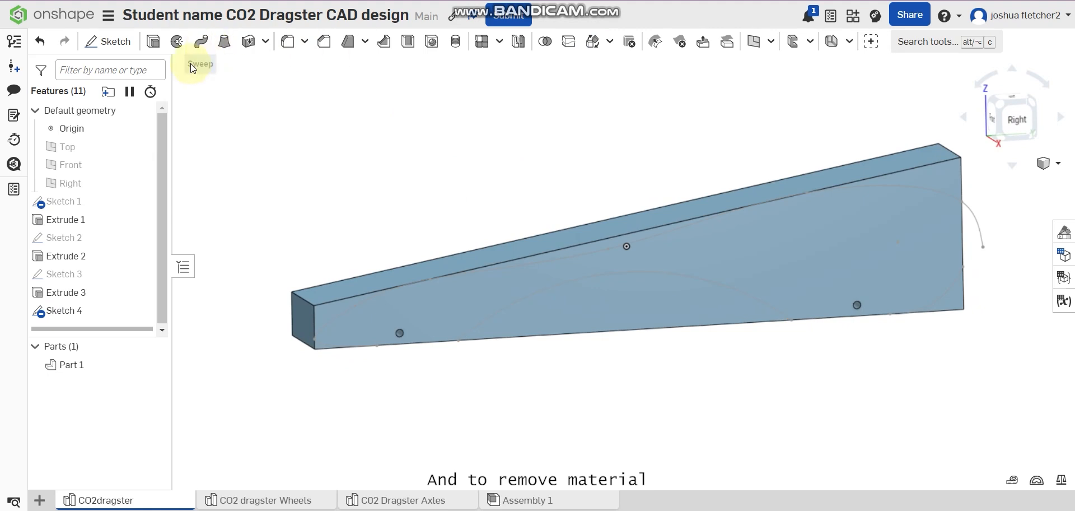
left_click(152, 44)
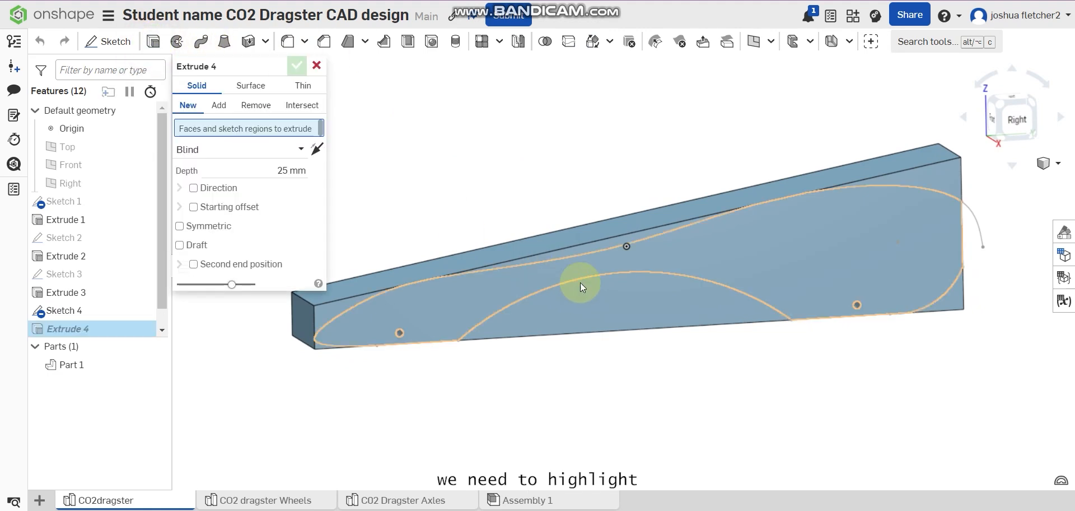
left_click(605, 295)
left_click(568, 251)
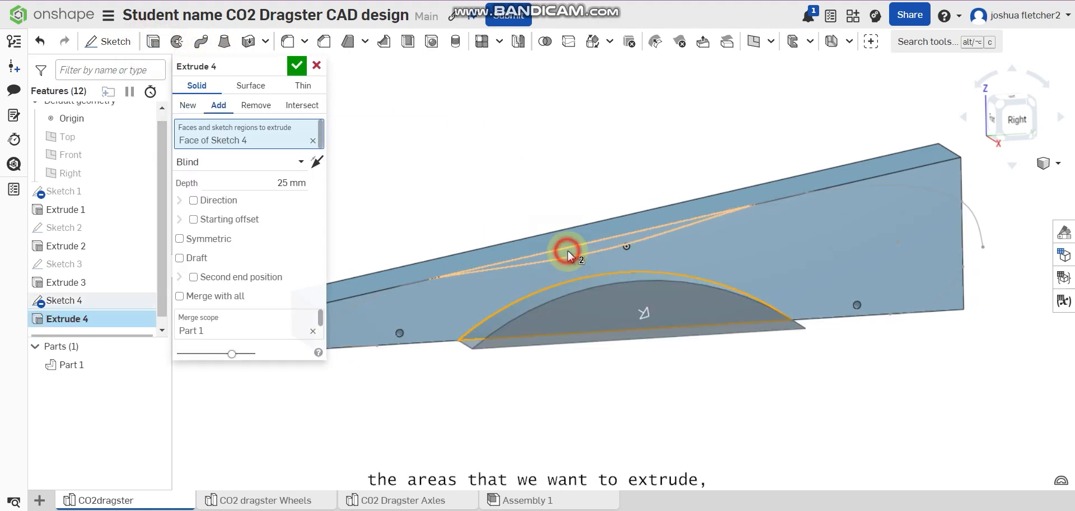
middle_click_drag(408, 285, 523, 283)
left_click(427, 344)
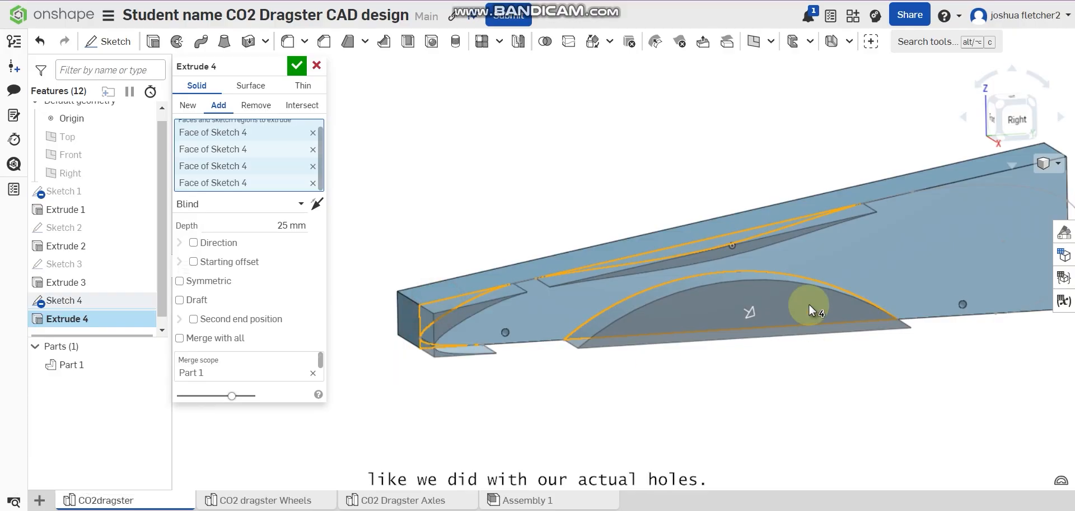
middle_click_drag(906, 273, 735, 307)
left_click(876, 205)
left_click(878, 336)
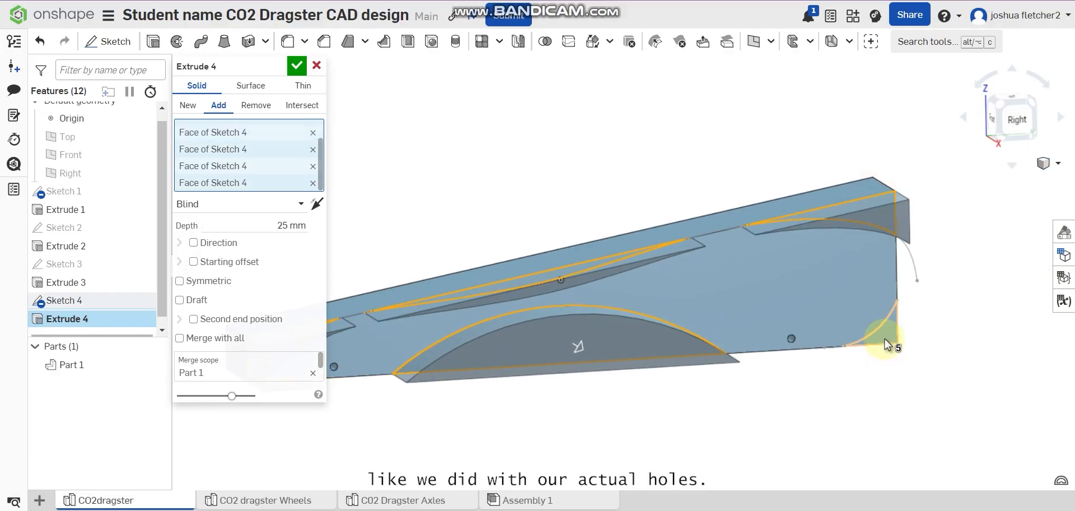
- Extrude the selected regions 121 mm through the body as a Remove operation
scroll(834, 413, "down", 1)
middle_click_drag(830, 412, 862, 397)
scroll(862, 403, "up", 1)
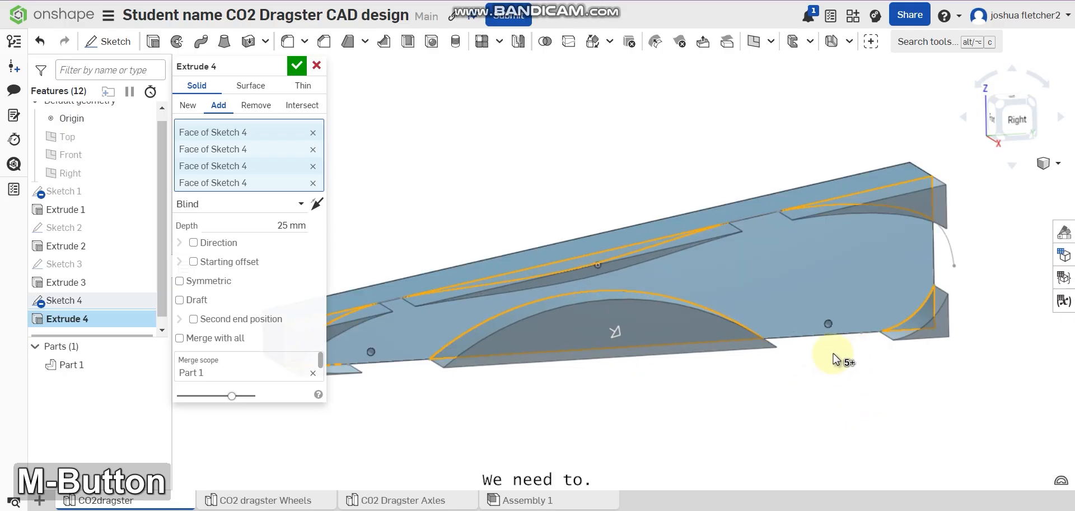
left_click_drag(617, 336, 520, 274)
left_click(253, 111)
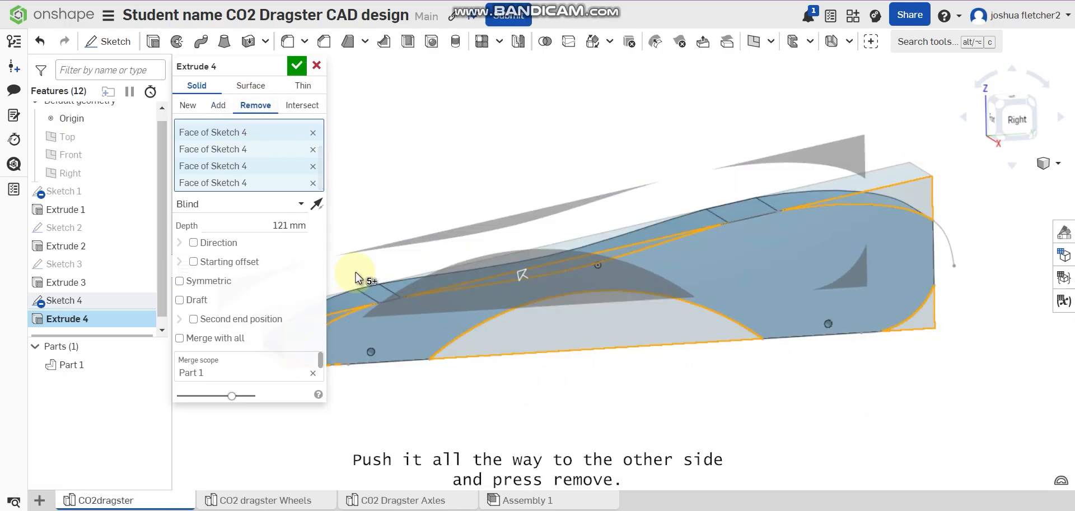
left_click(300, 67)
- Fillet the sharp bottom edge at the rear end of the underside arch with a radius of about 58.7 mm
right_click_drag(759, 387, 1005, 224)
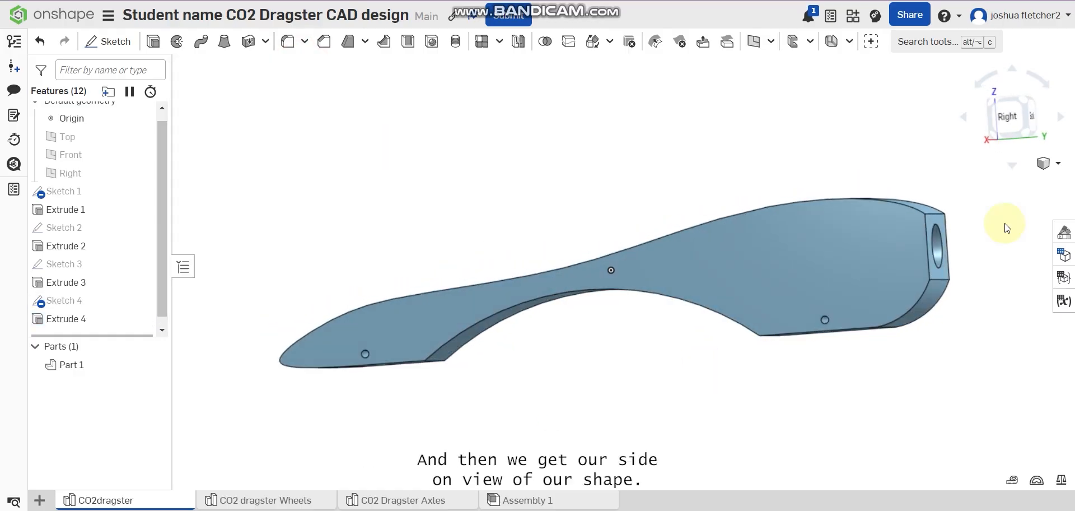
left_click(1021, 126)
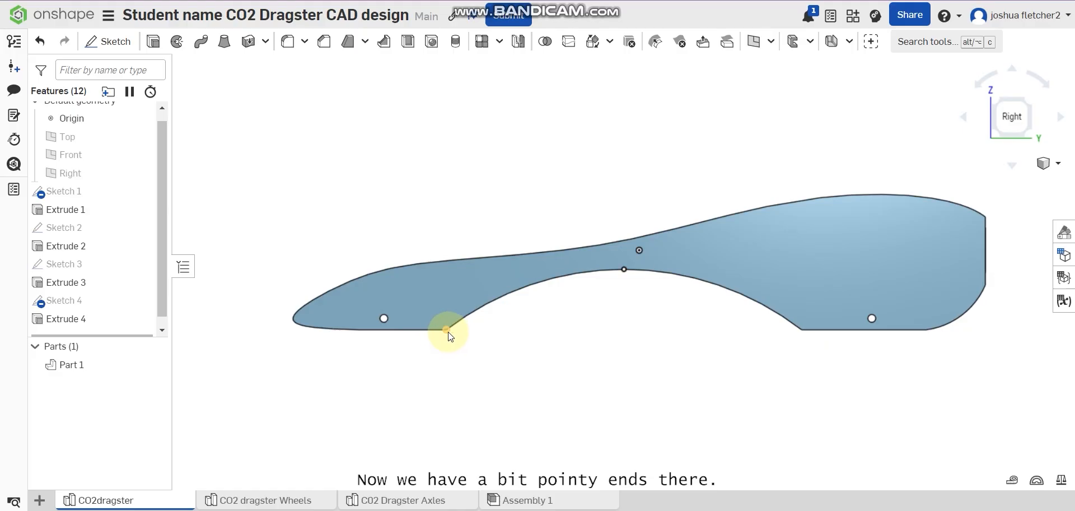
right_click_drag(724, 350, 568, 195)
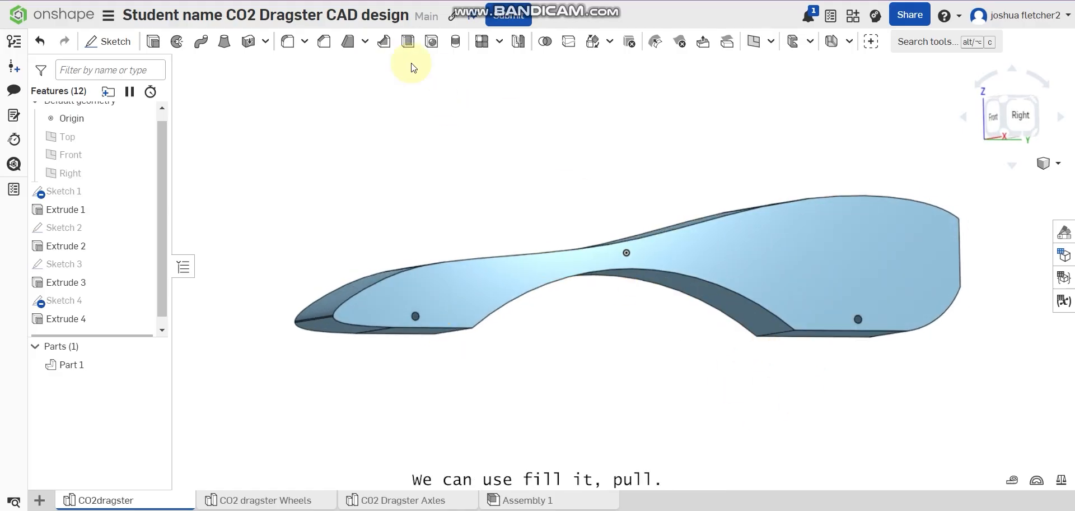
left_click(288, 43)
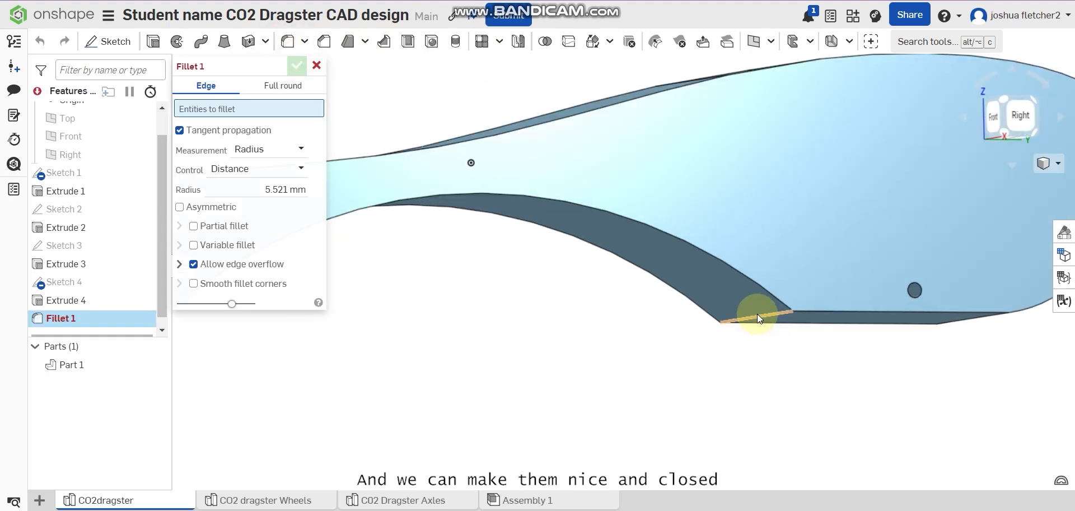
left_click(757, 314)
left_click_drag(773, 273, 728, 263)
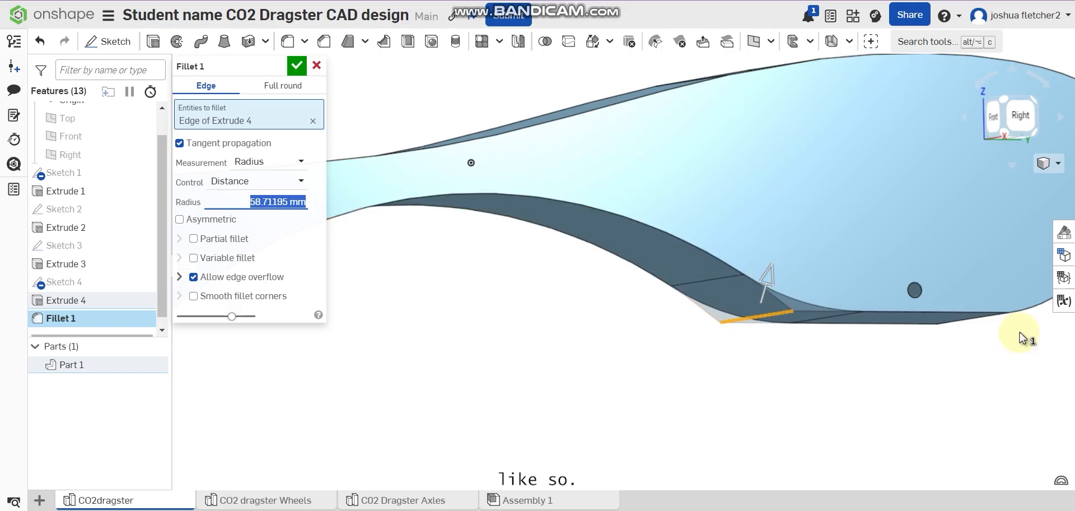
left_click(297, 65)
- Fillet the sharp bottom edge at the front end of the underside arch, keeping the preset radius
right_click_drag(508, 488, 451, 485)
middle_click_drag(452, 489, 566, 449)
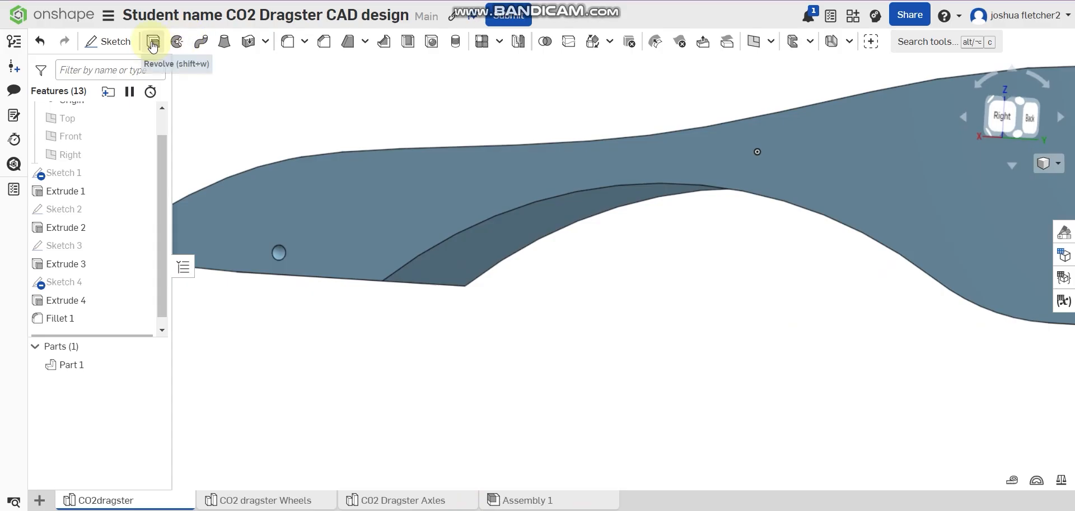
left_click(285, 42)
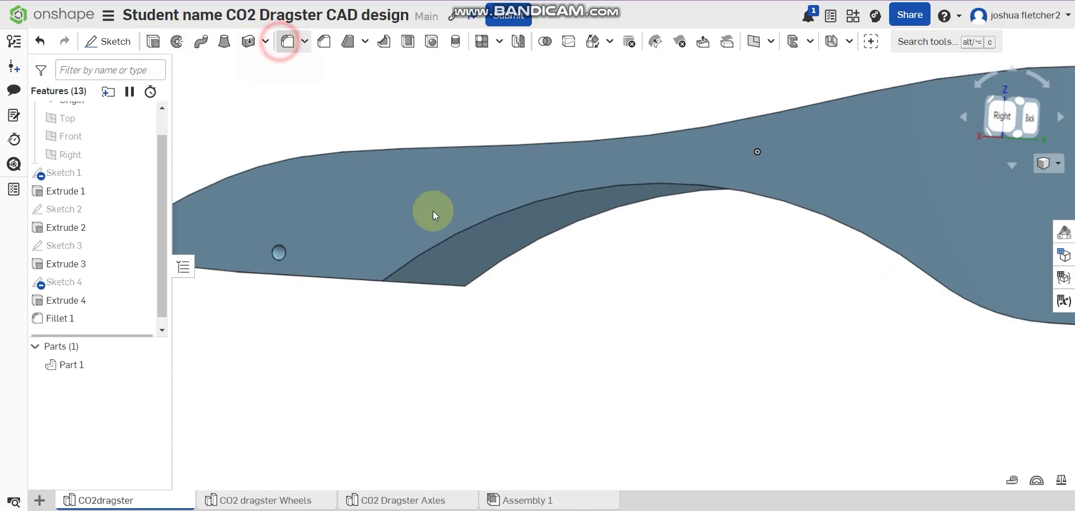
left_click(417, 286)
left_click(296, 66)
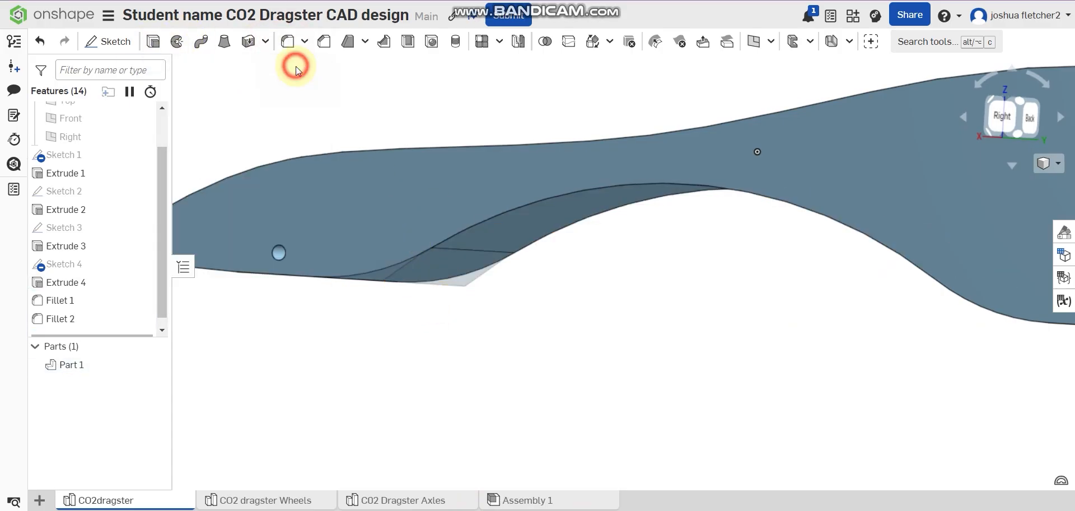
- Examine the shaped body from the front and from below, ending in the bottom view
middle_click_drag(485, 464, 523, 466)
scroll(528, 436, "down", 2)
right_click_drag(583, 408, 643, 455)
right_click_drag(931, 307, 787, 312)
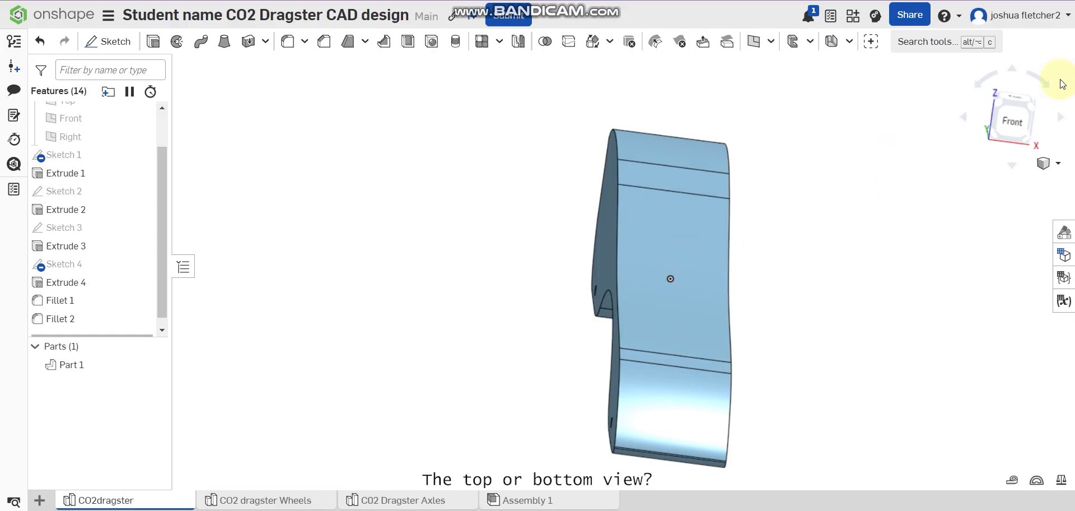
left_click(1013, 168)
left_click(1014, 167)
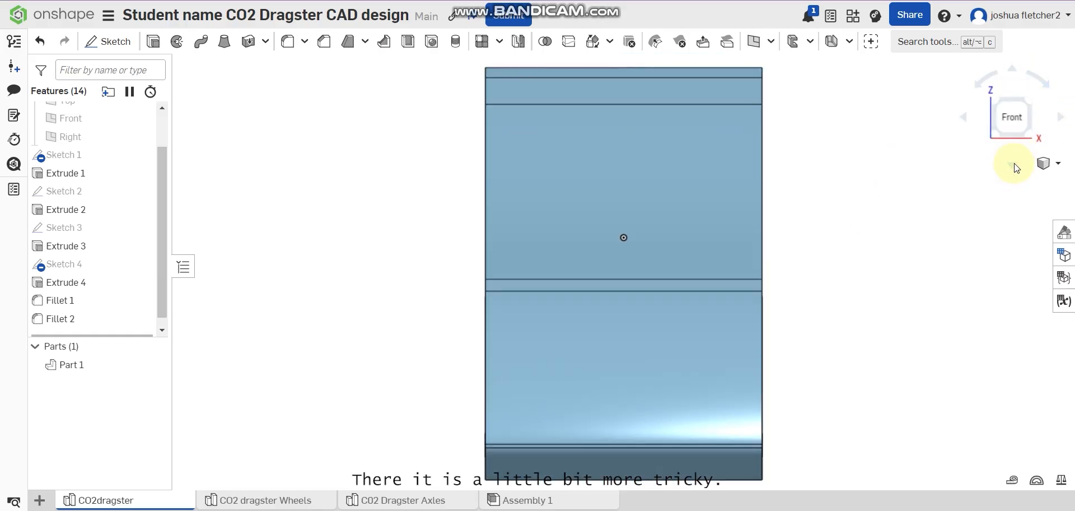
left_click(1015, 72)
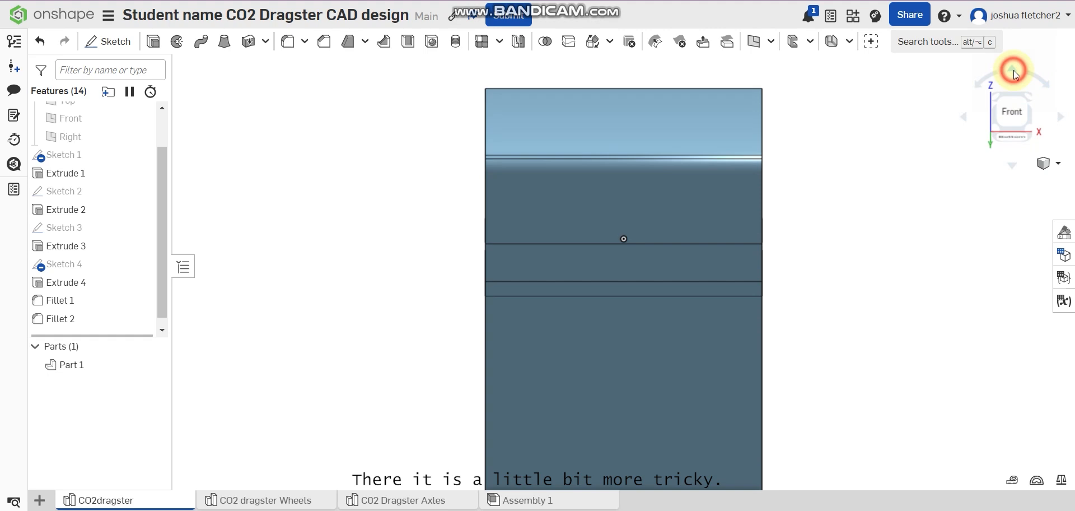
left_click(1012, 142)
middle_click_drag(895, 360, 823, 304)
scroll(862, 361, "down", 1)
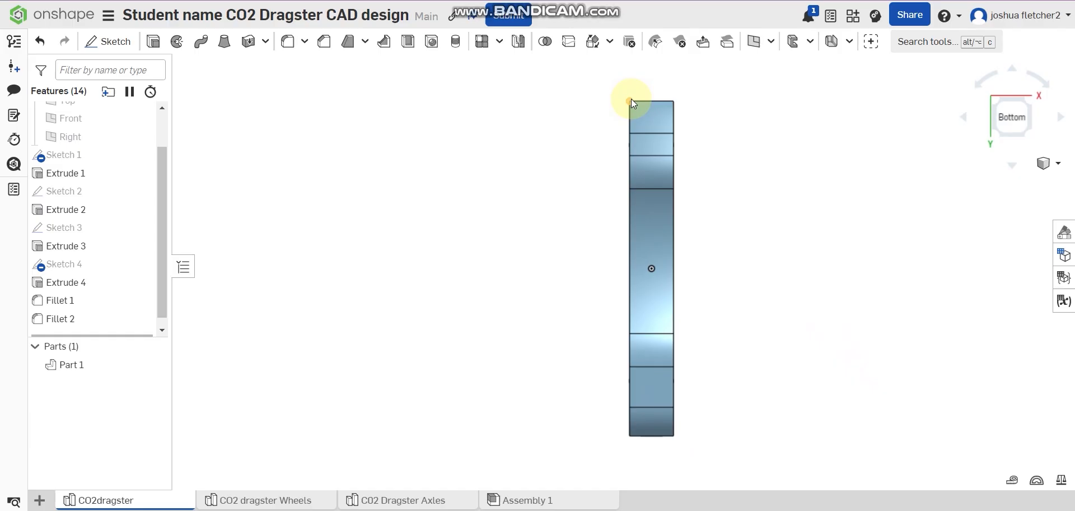
scroll(637, 113, "up", 2)
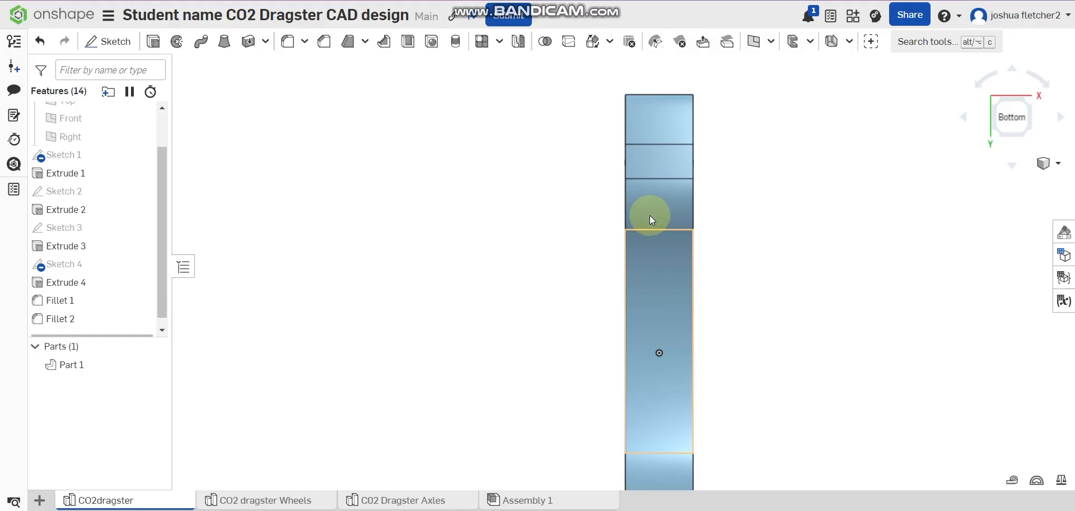
- Start a new sketch on the Top plane, displaying the default planes to choose it
left_click(104, 44)
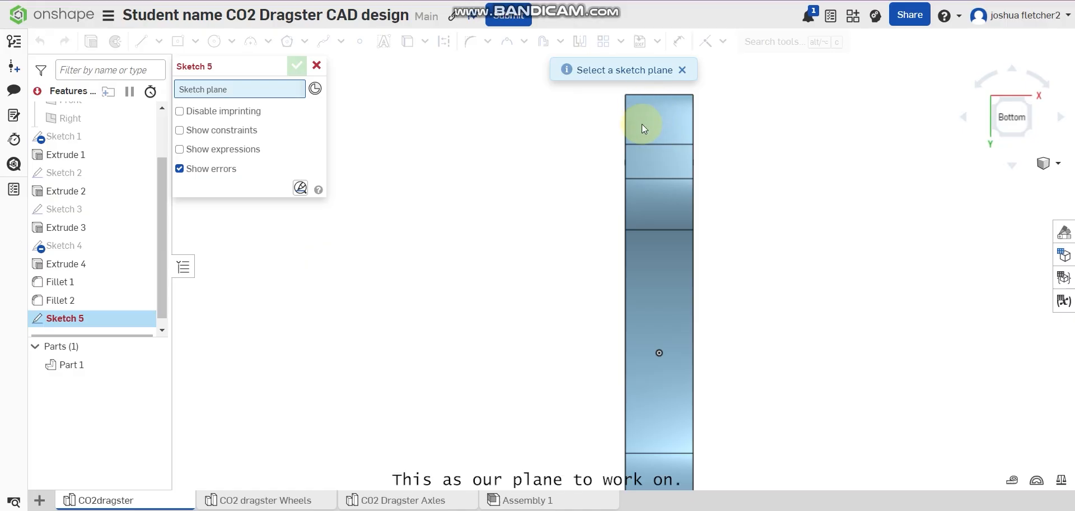
middle_click_drag(642, 167, 599, 82)
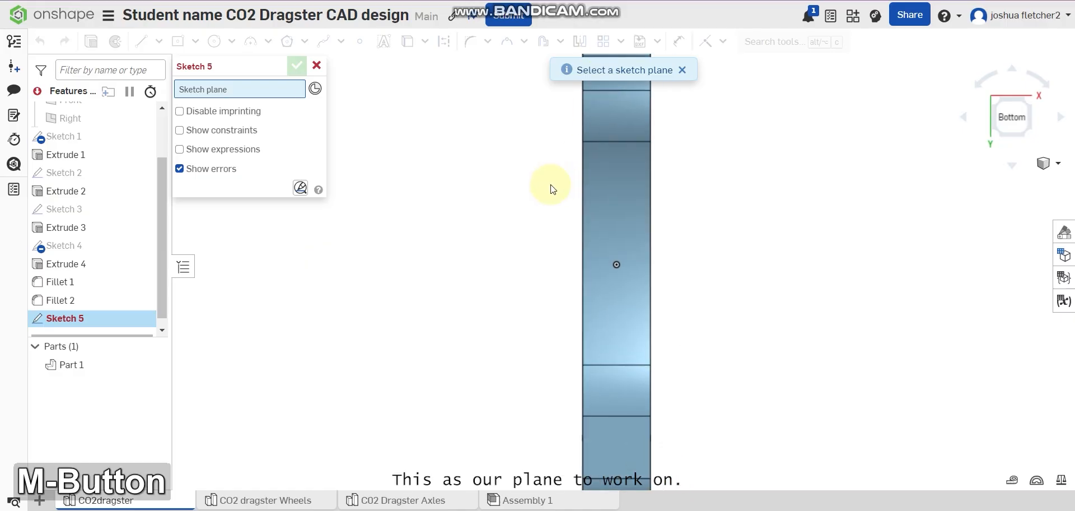
key("p")
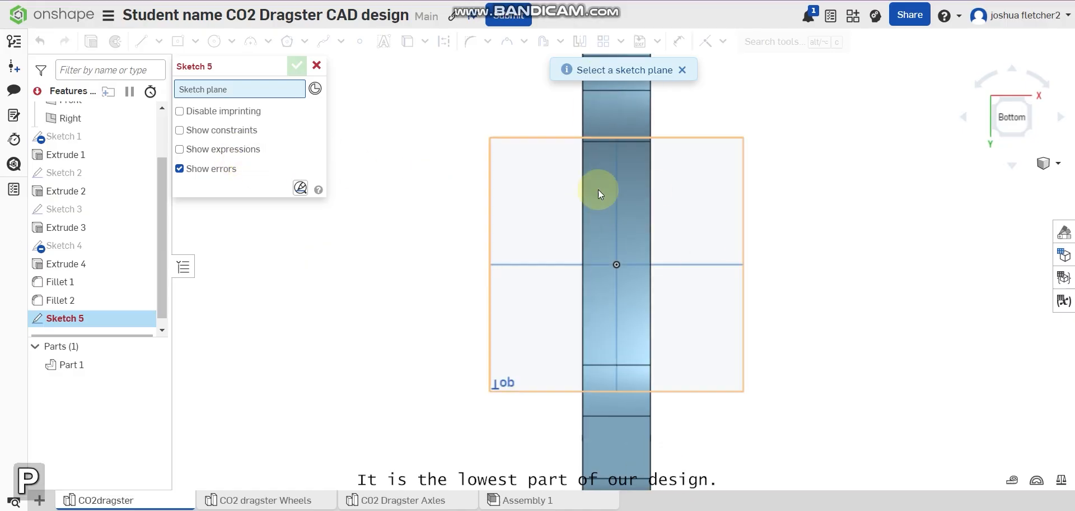
left_click(562, 193)
- Sketch a center rectangle from the origin to the body's front corner, about 38.6 by 303.3 mm, matching the body's outline from below
middle_click_drag(609, 126, 669, 190)
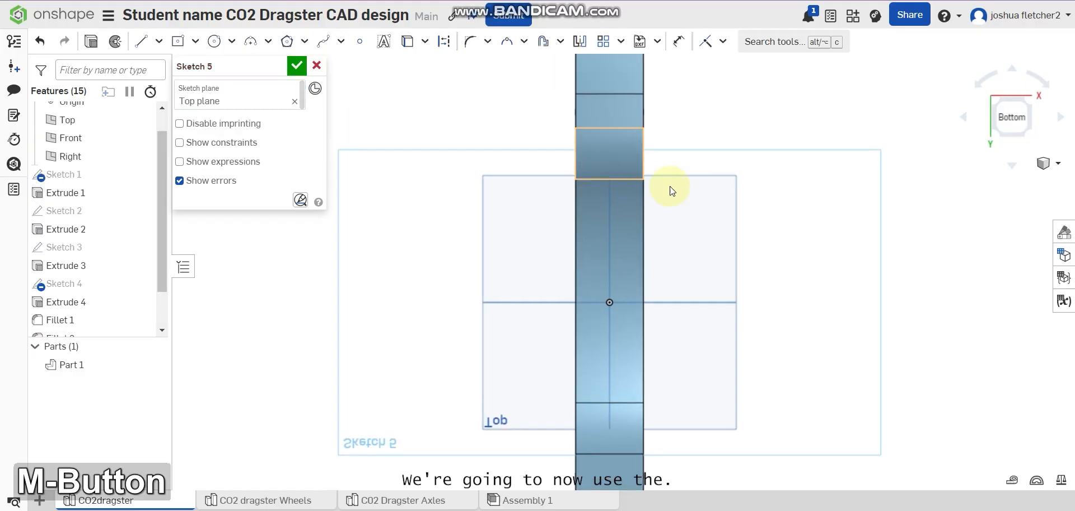
middle_click_drag(804, 133, 795, 180)
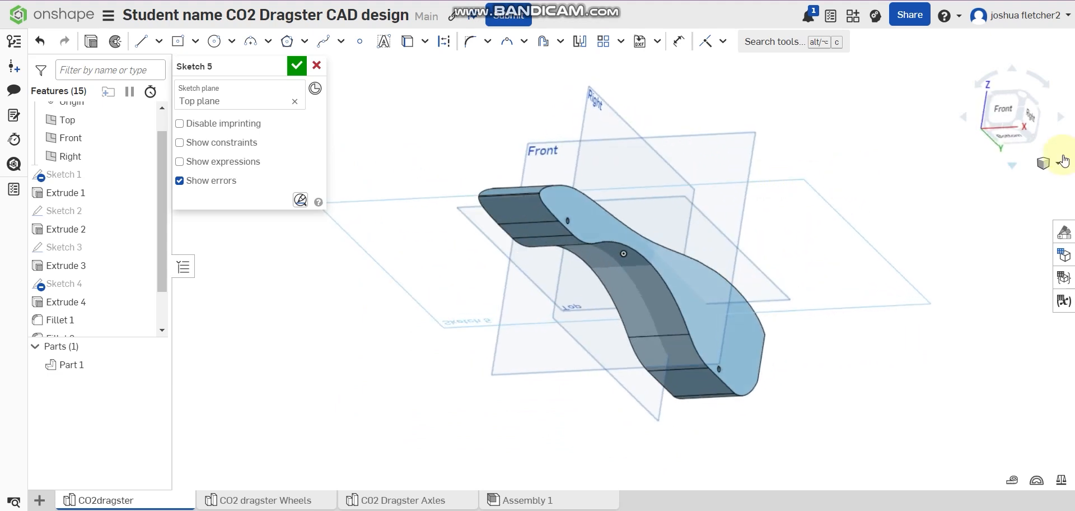
left_click(1014, 140)
middle_click_drag(704, 138, 663, 177)
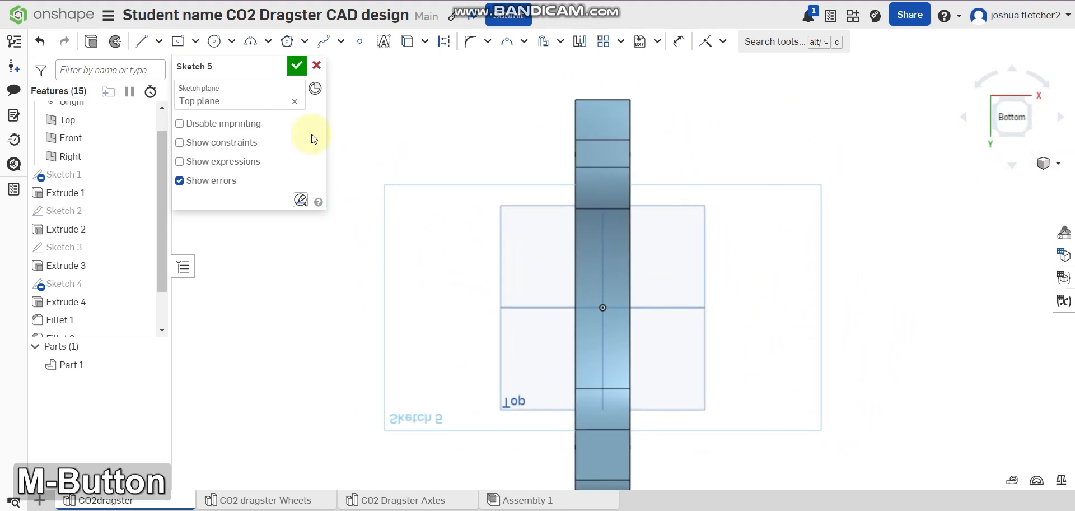
left_click(179, 44)
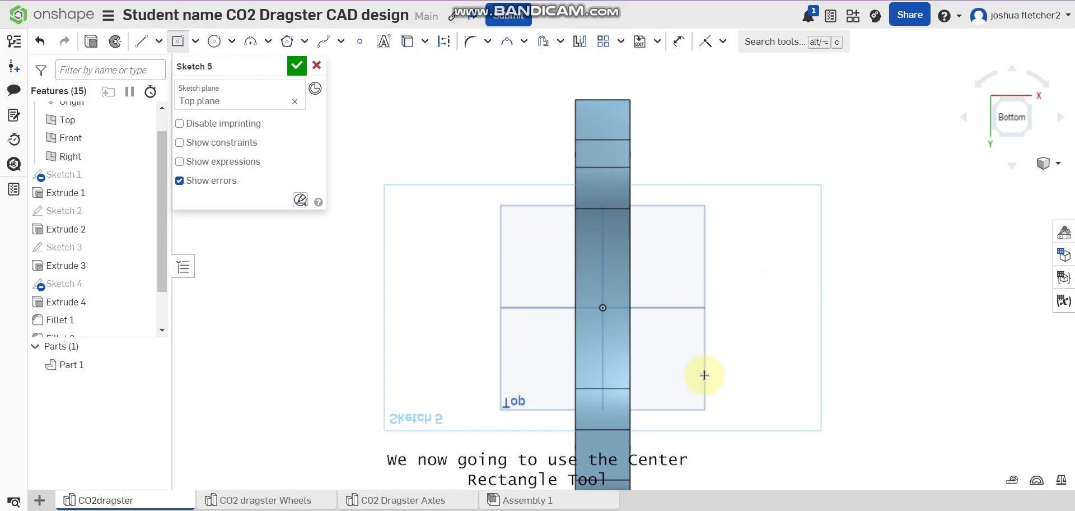
mouse_move(603, 307)
left_mouse_down()
mouse_move(638, 146)
mouse_move(629, 102)
left_mouse_up()
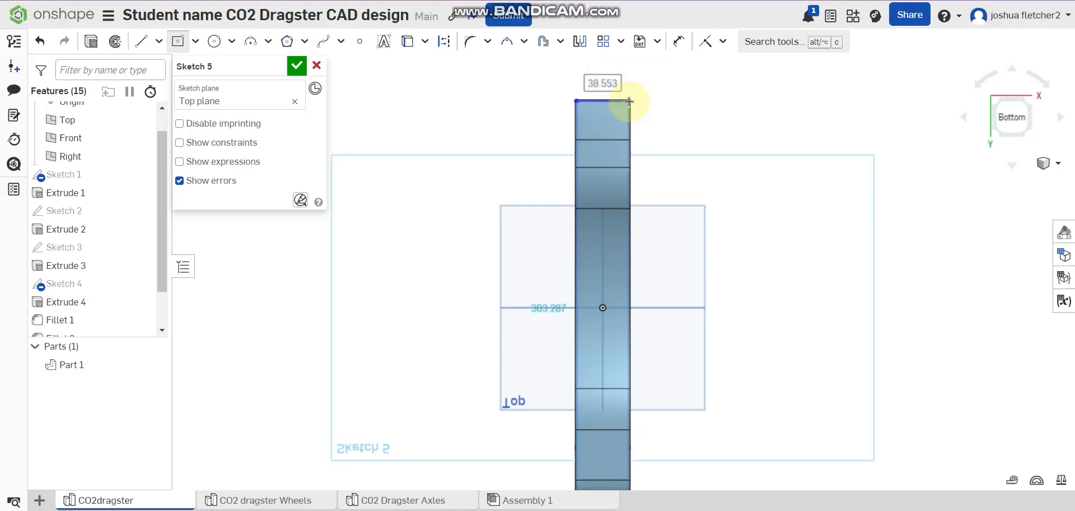
middle_click_drag(689, 250, 676, 177)
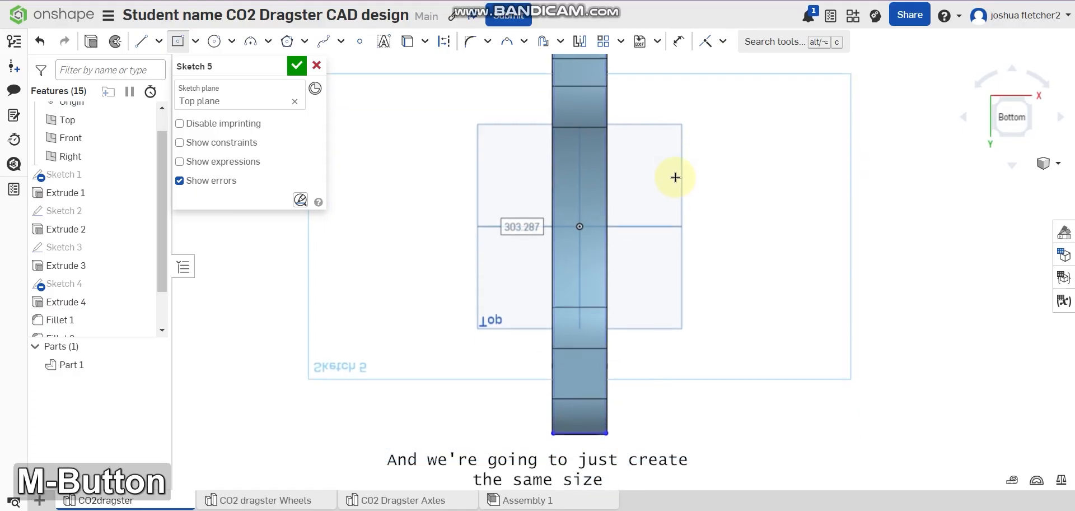
- Dimension the rectangle to 305 mm long by 40 mm wide and finish the sketch
type("3")
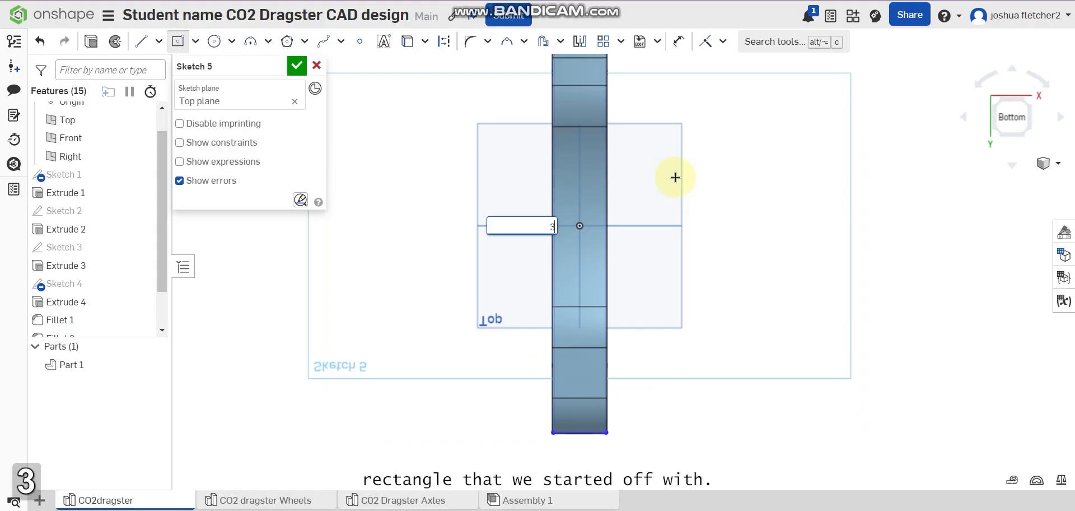
type("50")
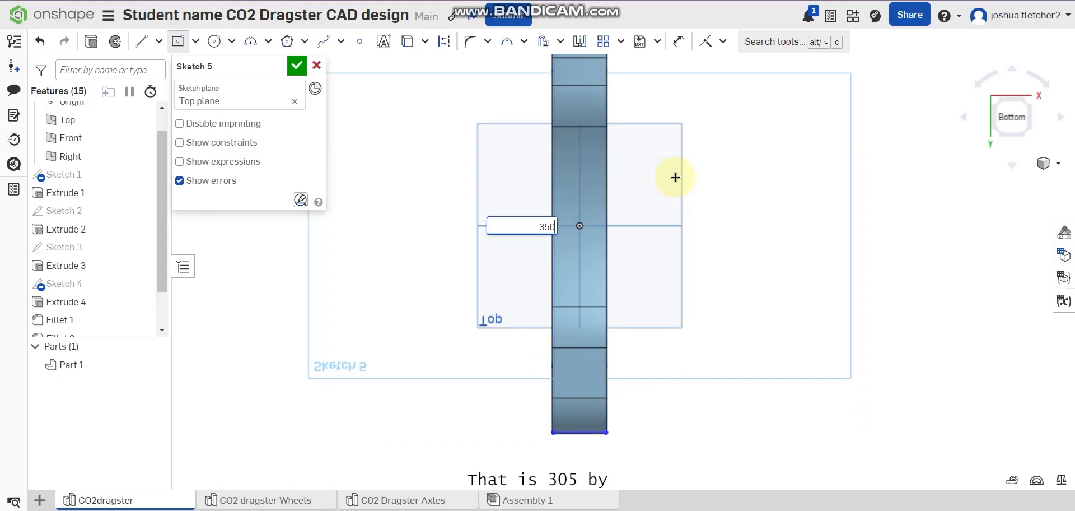
key("BackSpace")
key("BackSpace")
type("0")
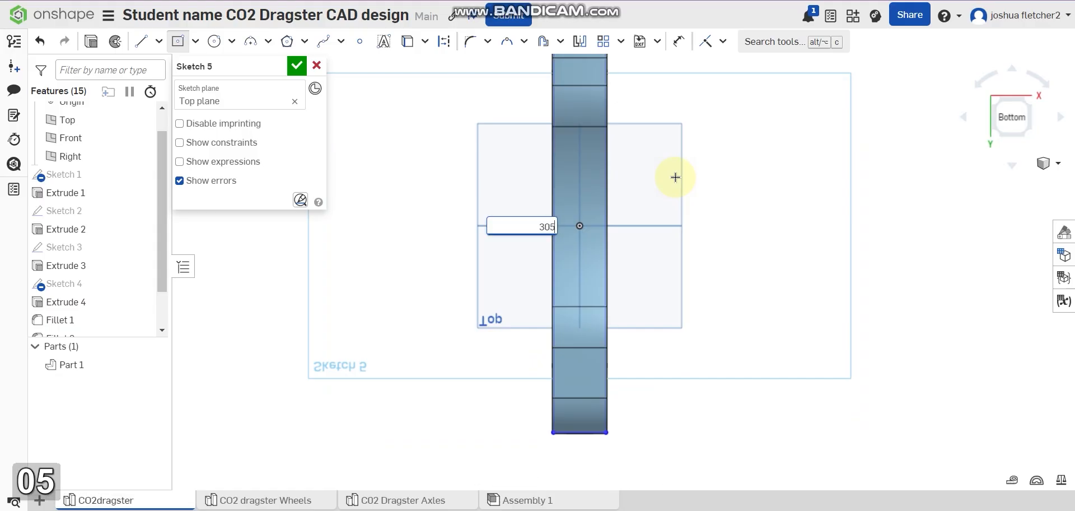
type("5")
key("Return")
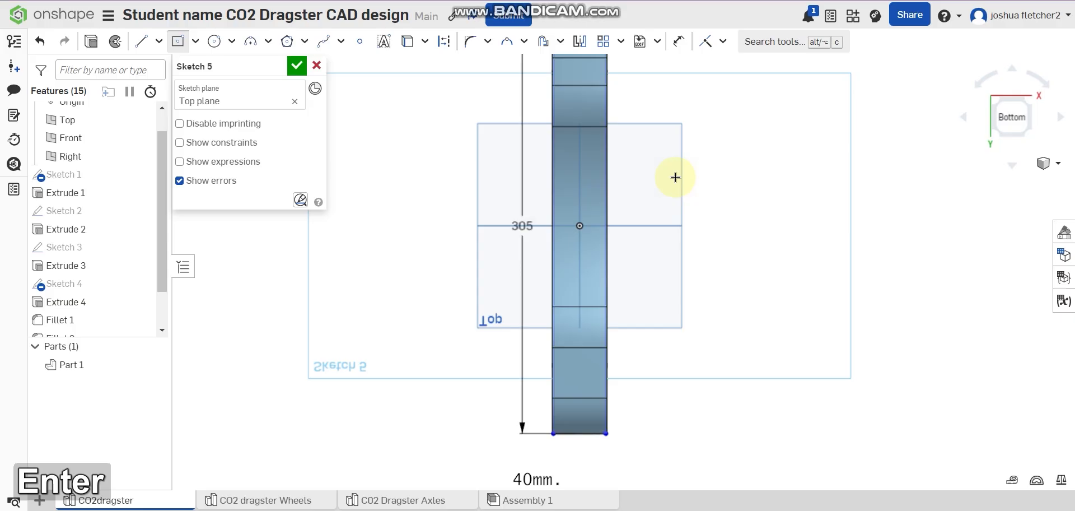
mouse_move(674, 172)
middle_mouse_down()
mouse_move(667, 160)
mouse_move(641, 249)
middle_mouse_up()
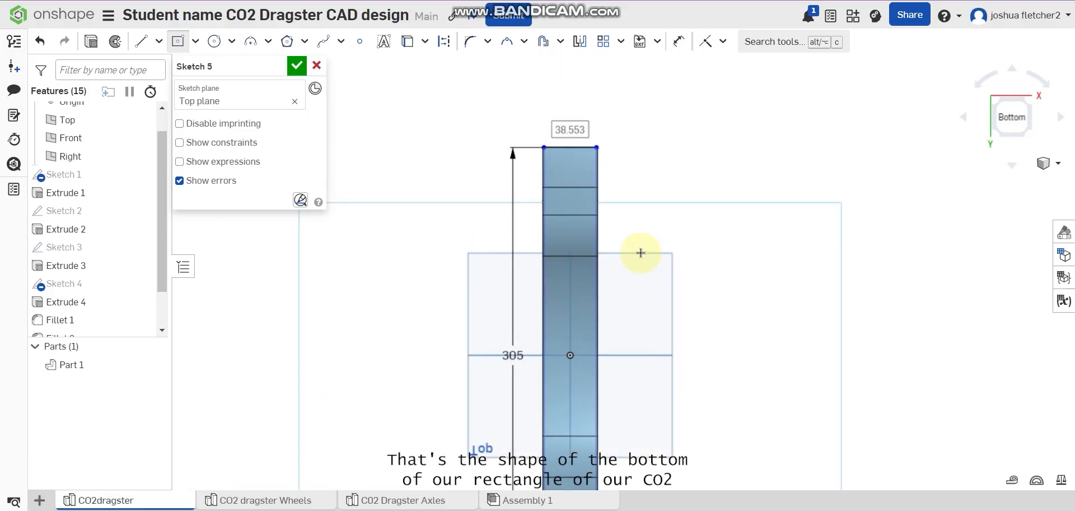
type("40")
key("Return")
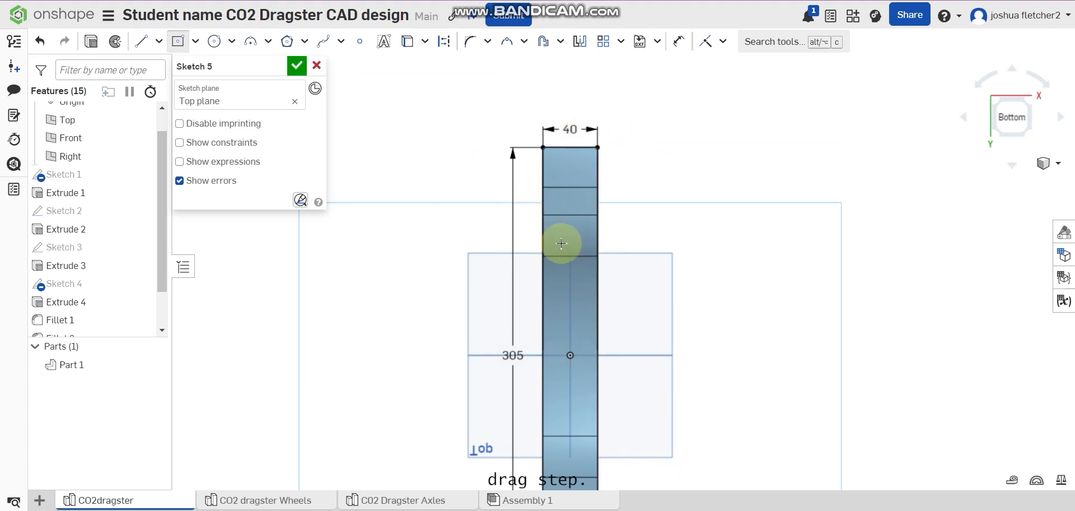
left_click(294, 68)
middle_click_drag(664, 330, 538, 251)
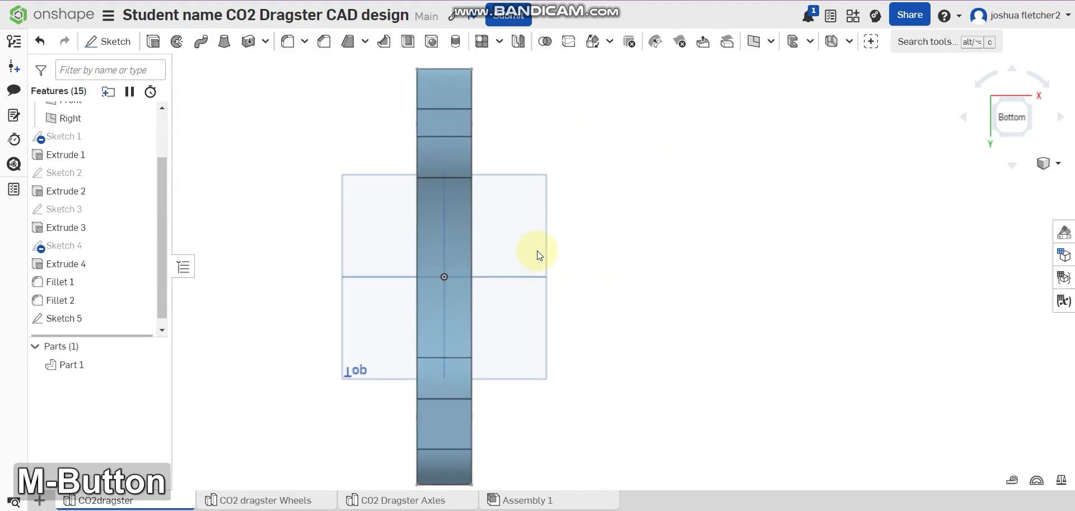
right_click_drag(515, 124, 435, 95)
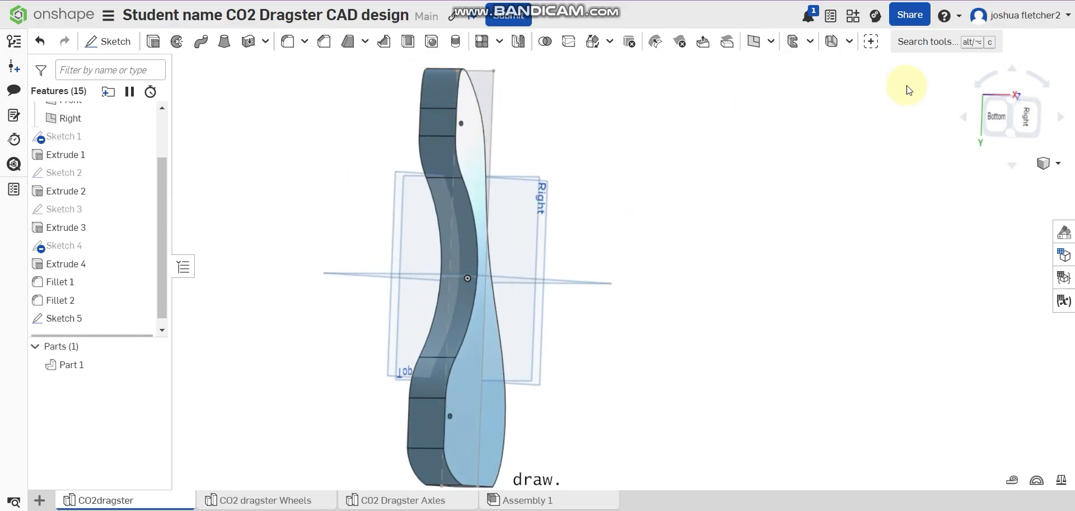
left_click(998, 116)
middle_click_drag(667, 211, 621, 175)
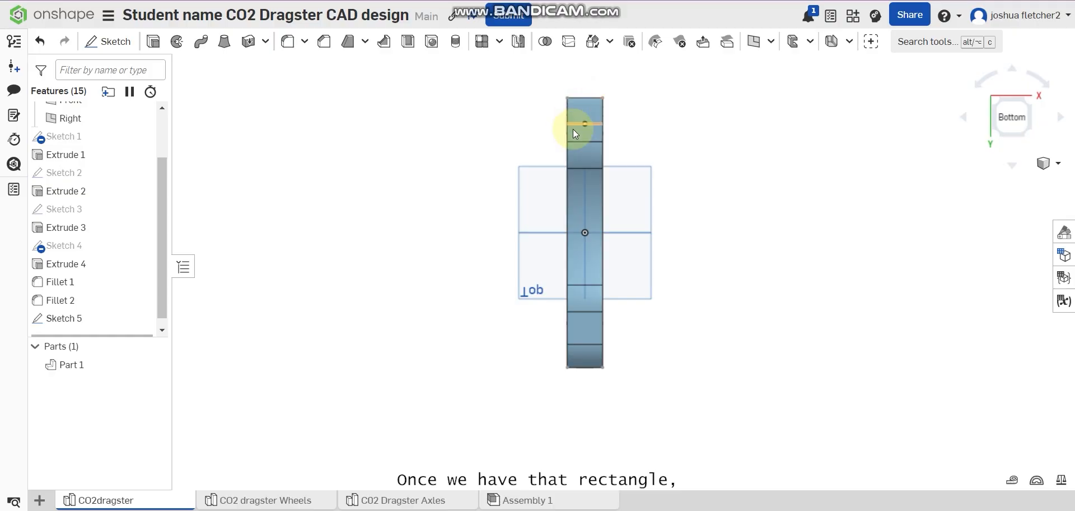
right_click_drag(632, 125, 610, 124)
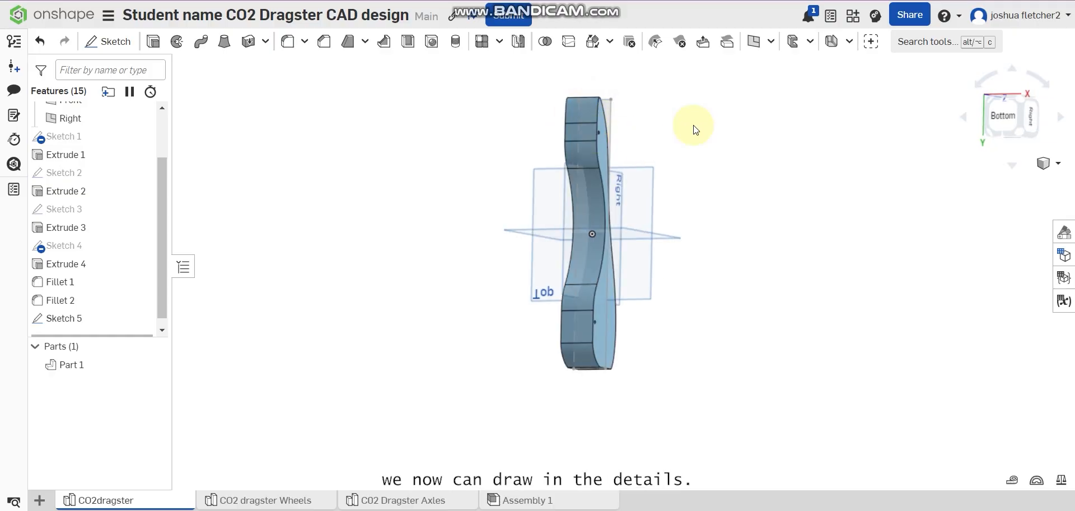
- Reopen the Top-plane sketch in the bottom view and draw a lengthwise centre line between the midpoints of the rectangle's short edges
left_click(1006, 128)
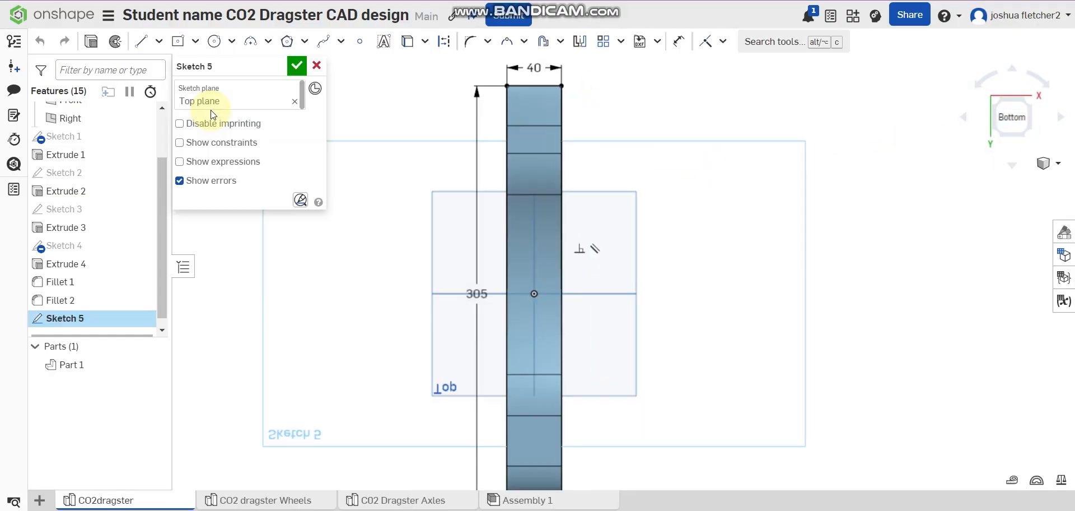
left_click(141, 42)
left_click(532, 87)
middle_click_drag(524, 213, 586, 25)
left_click(597, 314)
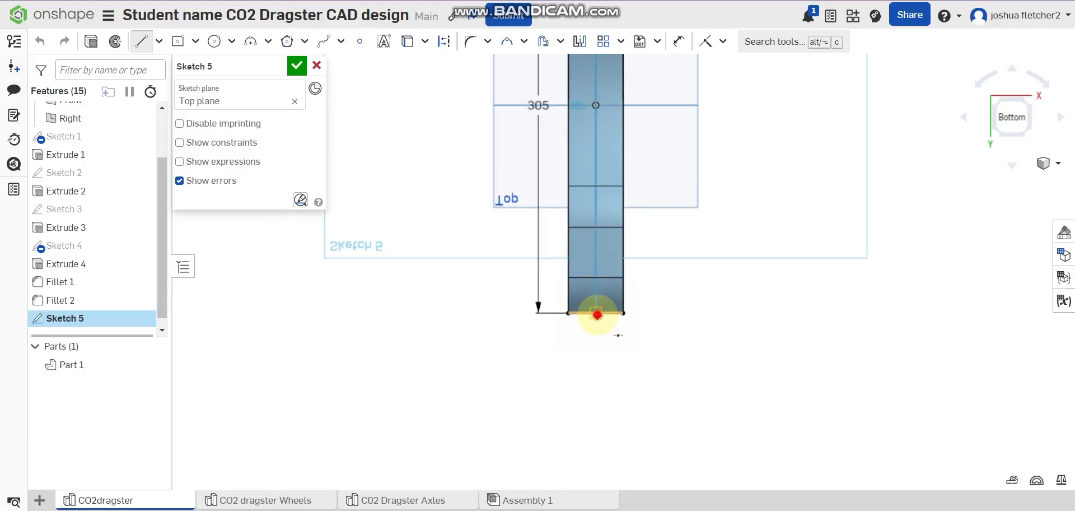
middle_click_drag(650, 97, 652, 257)
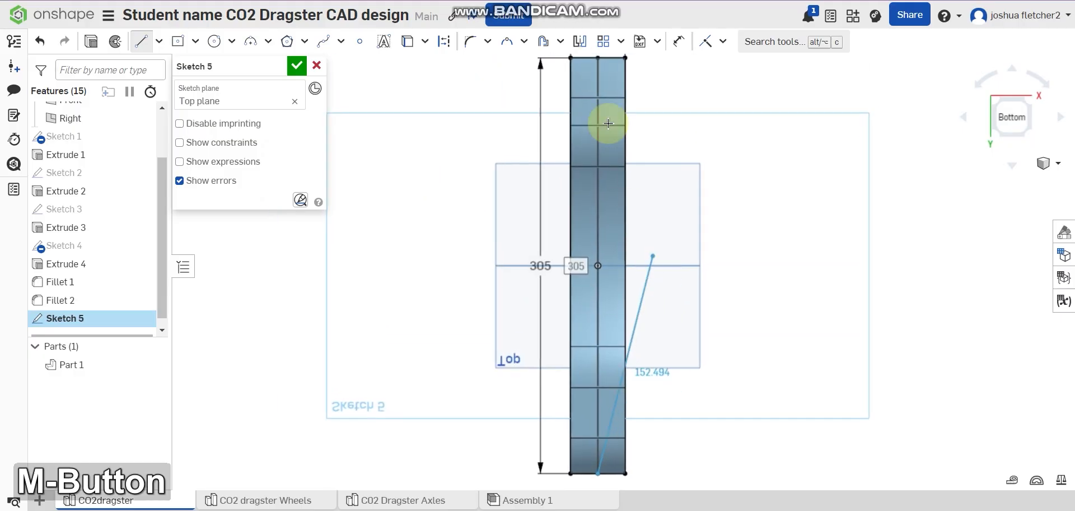
left_click(149, 42)
middle_click_drag(592, 70, 589, 65)
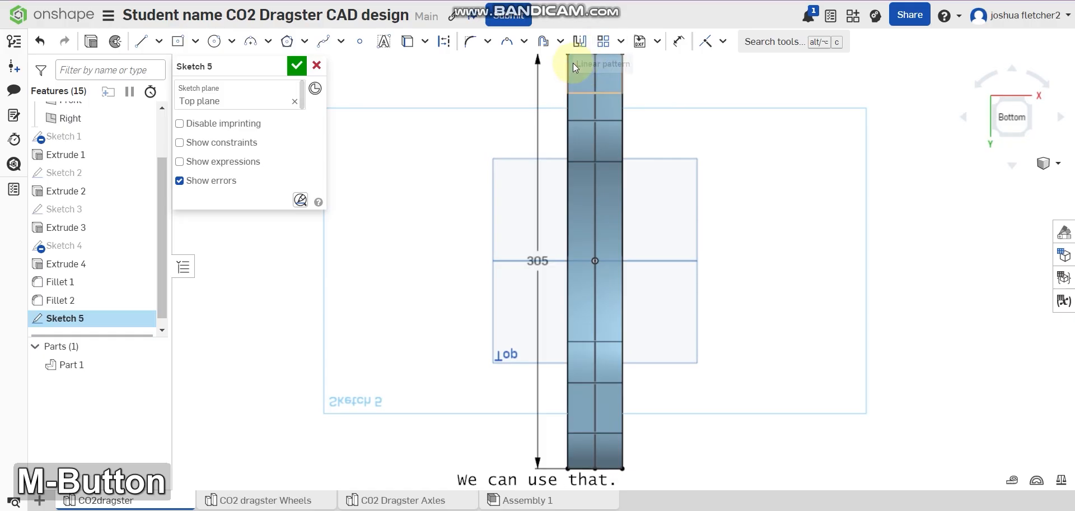
left_click(592, 208)
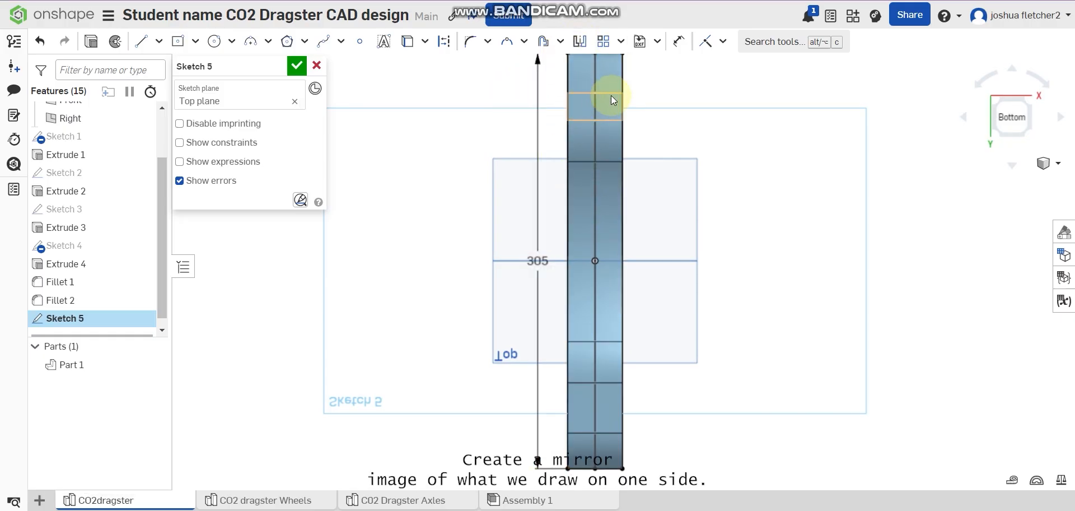
- Sketch an arc from the front end of the centre line back to the rectangle's long edge, rounding one side of the nose
mouse_move(488, 154)
middle_mouse_down()
mouse_move(389, 156)
mouse_move(463, 100)
middle_mouse_up()
left_click(250, 41)
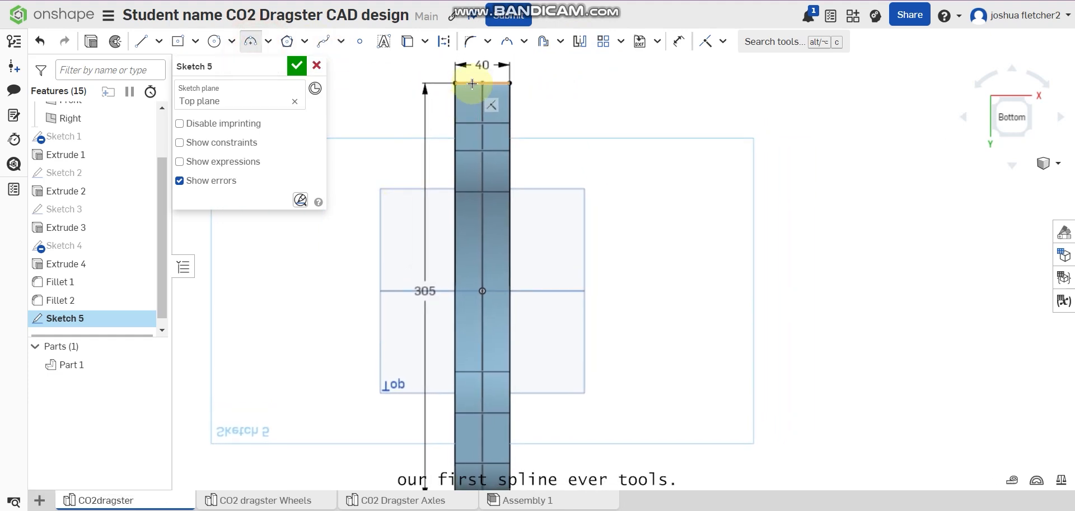
left_click(480, 82)
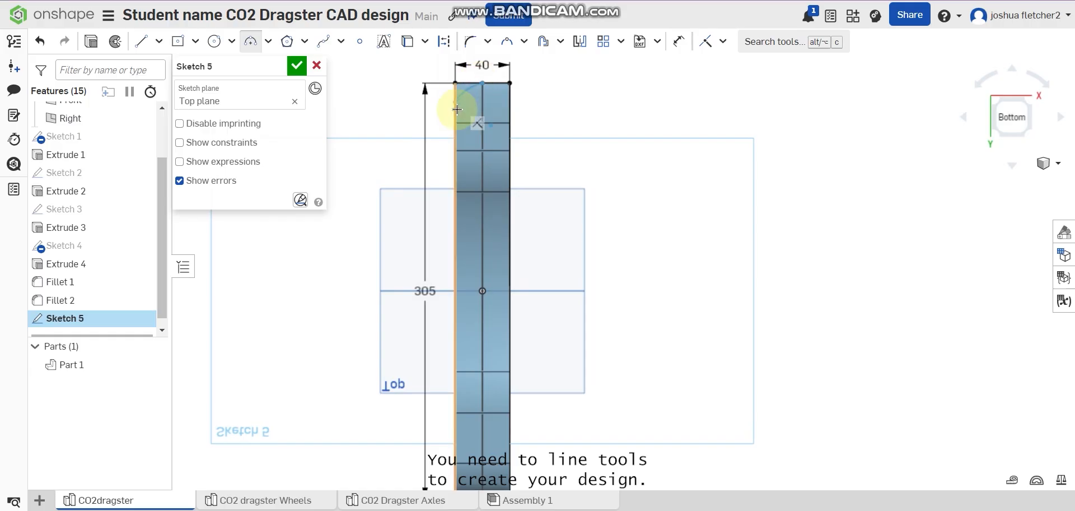
scroll(457, 123, "up", 5)
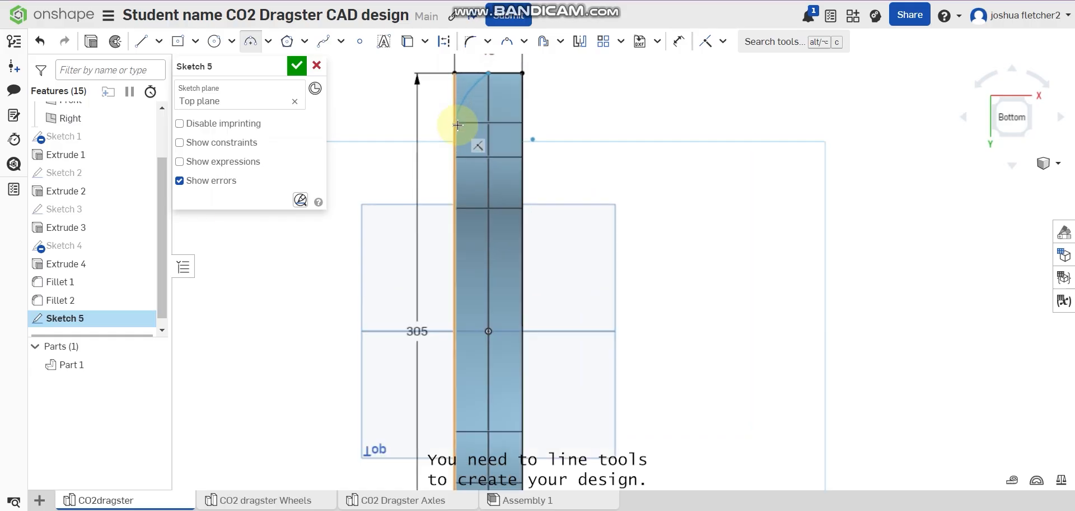
scroll(451, 114, "up", 3)
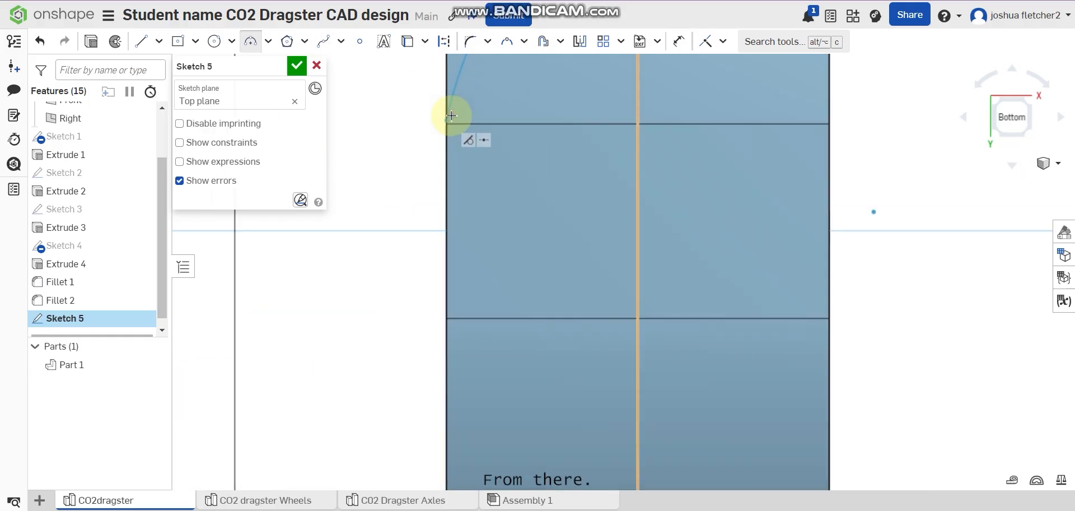
scroll(456, 113, "down", 5)
- Sketch an inward-curving spline along the same long edge as the nose arc, spanning the length of the underside arch
mouse_move(461, 92)
middle_mouse_down()
mouse_move(447, 216)
mouse_move(459, 139)
mouse_move(448, 44)
mouse_move(491, 117)
middle_mouse_up()
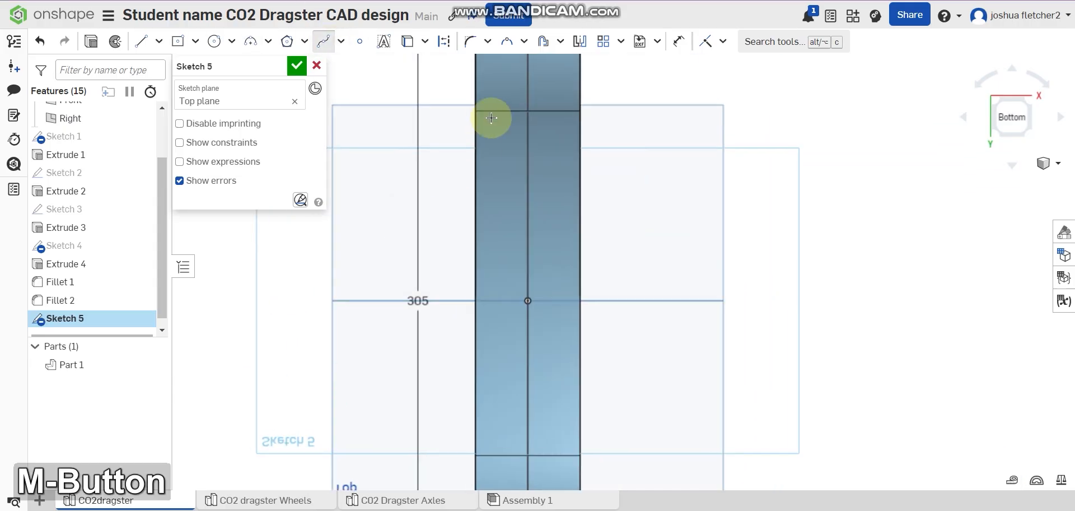
left_click(500, 342)
middle_click_drag(478, 453, 482, 298)
left_click(480, 330)
middle_click_drag(480, 330, 444, 269)
key("Escape")
mouse_move(445, 144)
middle_mouse_down()
mouse_move(456, 374)
mouse_move(433, 132)
middle_mouse_up()
scroll(525, 283, "down", 1)
middle_click_drag(498, 95, 525, 444)
left_click(297, 65)
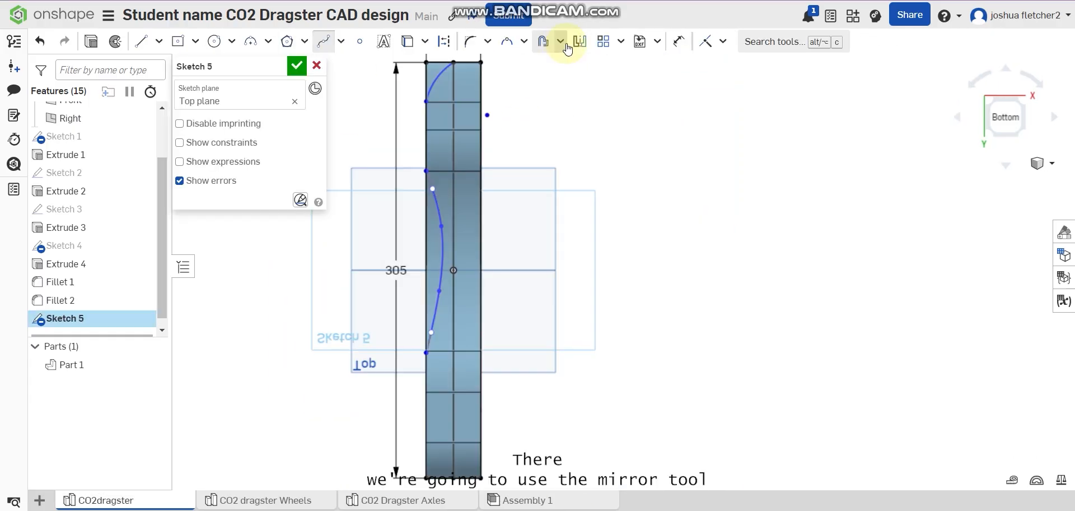
- Mirror the nose arc and the side spline across the centre line and finish the sketch
left_click(576, 42)
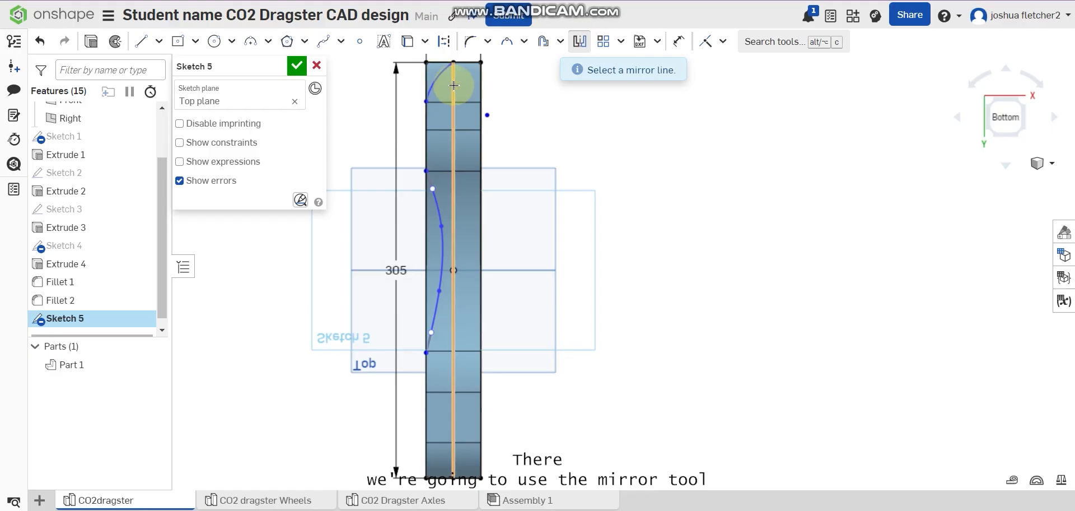
left_click(454, 84)
left_click(440, 72)
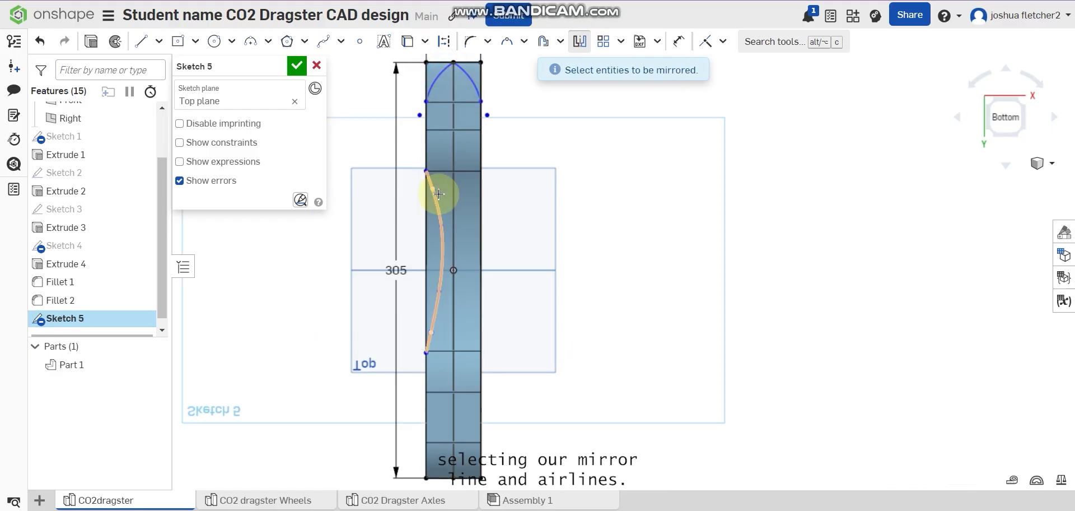
left_click(436, 197)
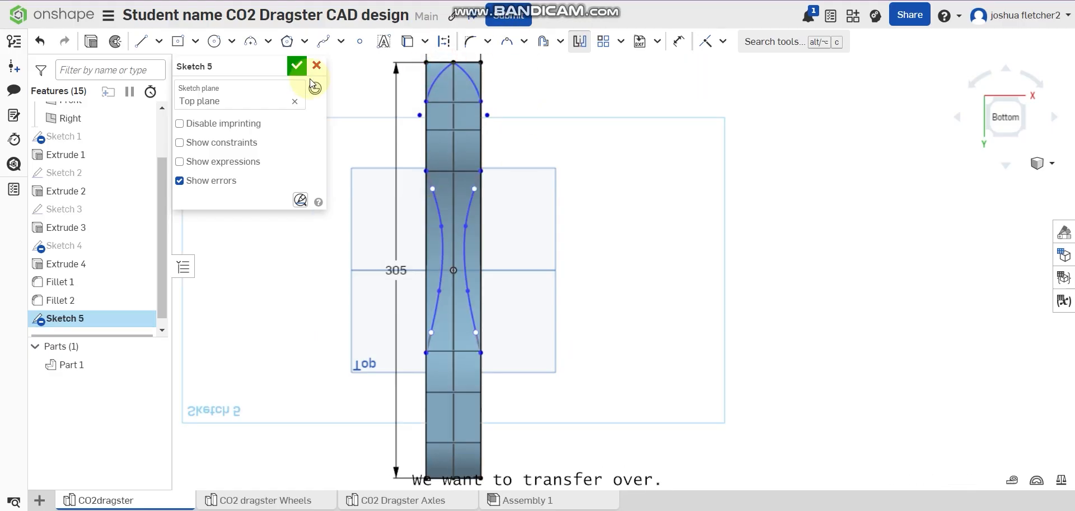
left_click(297, 67)
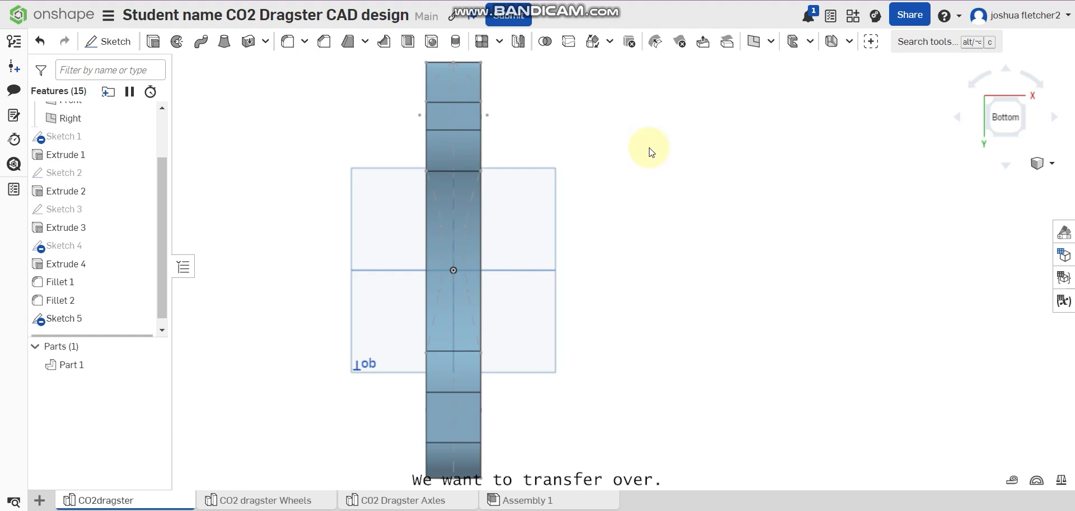
- Start an extrude of the two nose-corner regions and the two side regions outside the mirrored splines
right_click_drag(631, 198, 631, 220)
middle_click_drag(595, 229, 665, 375)
scroll(665, 373, "up", 2)
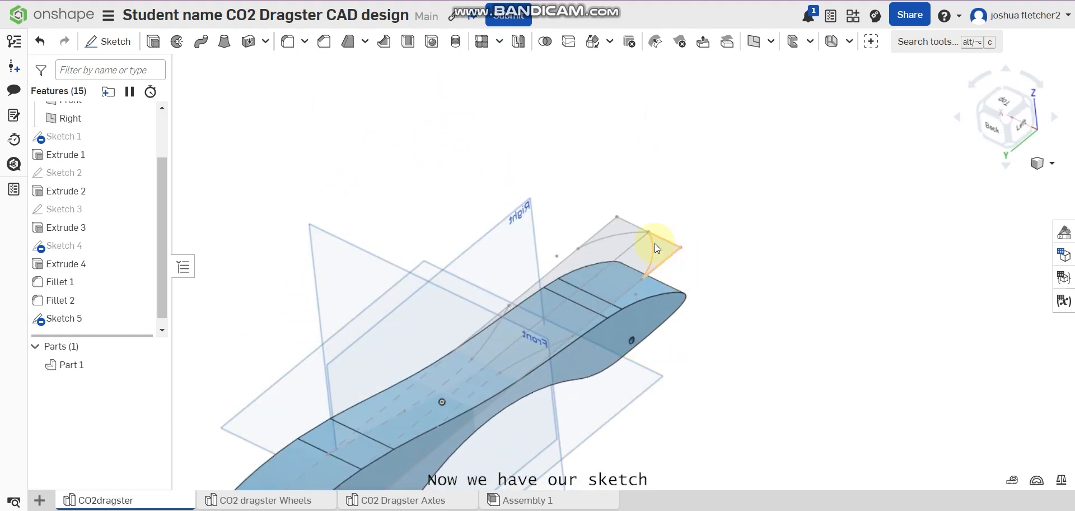
left_click(153, 41)
left_click(667, 247)
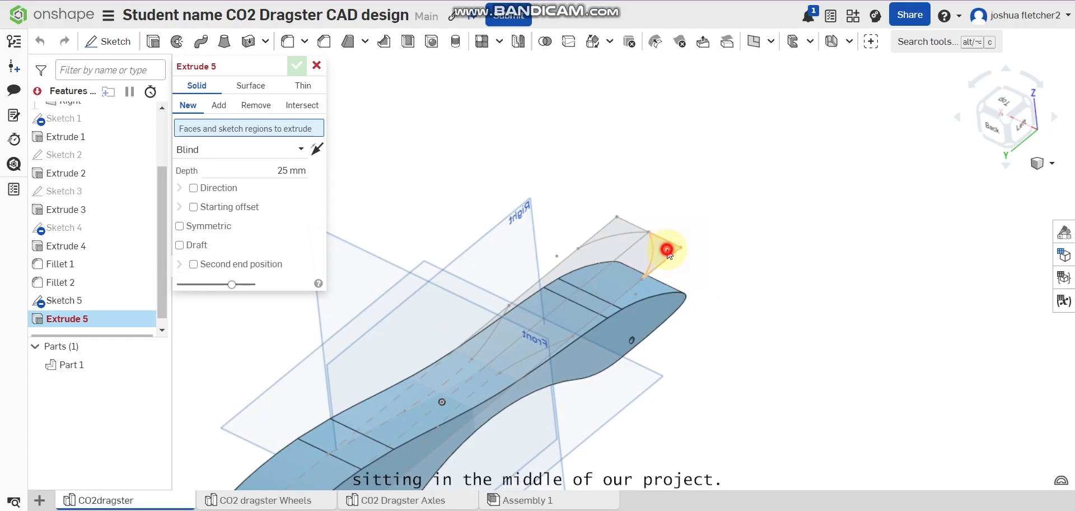
left_click(621, 224)
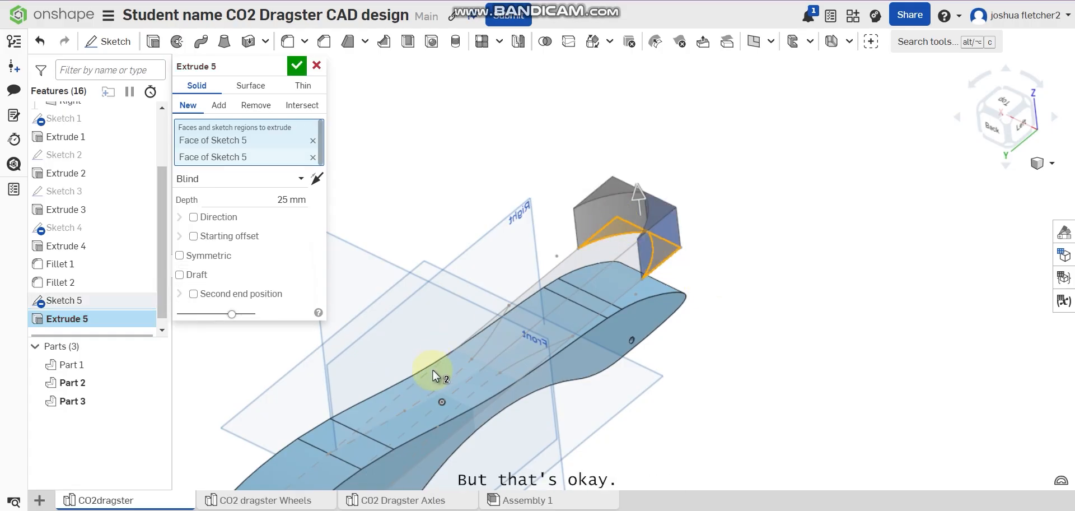
left_click(488, 399)
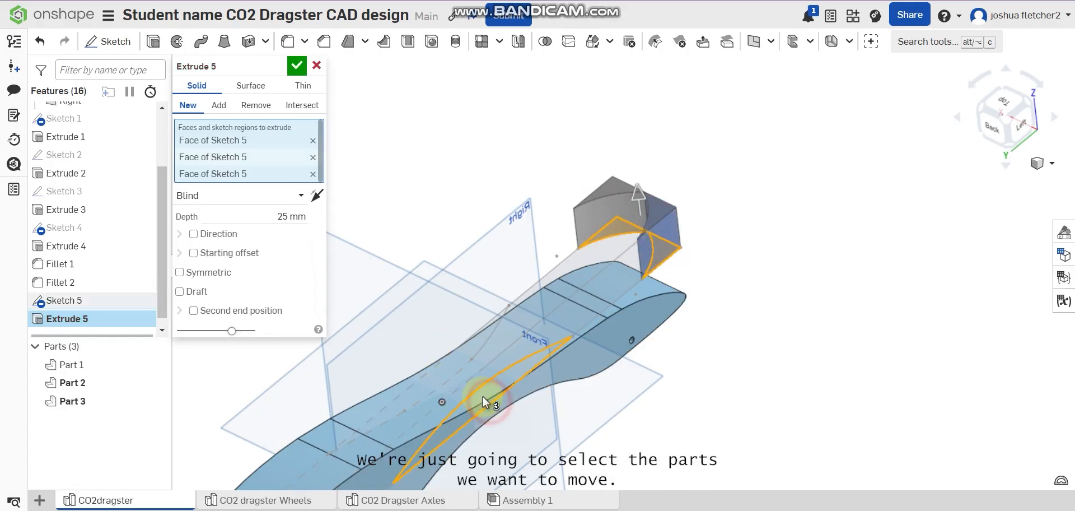
right_click_drag(449, 362, 503, 427)
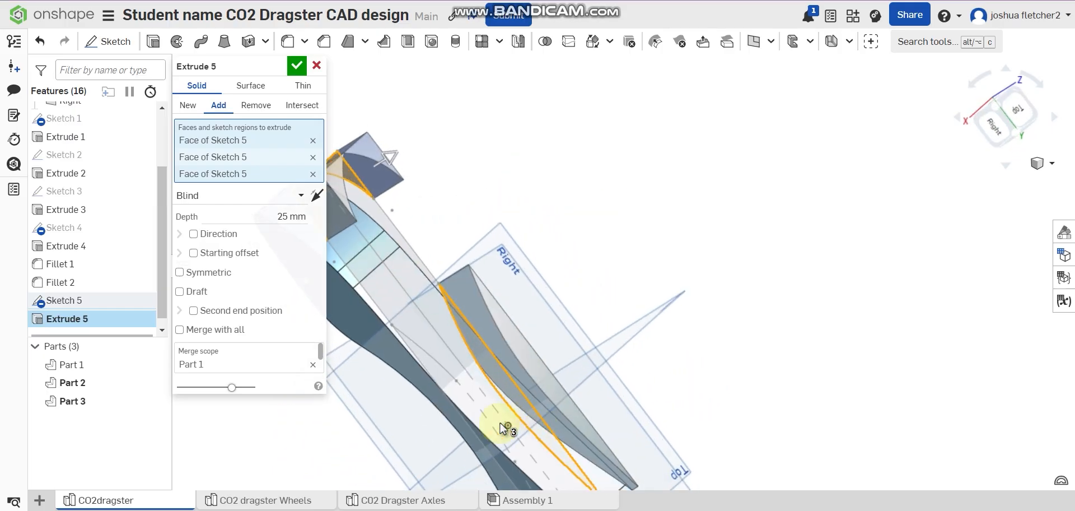
left_click(438, 376)
mouse_move(439, 376)
right_mouse_down()
mouse_move(680, 378)
mouse_move(647, 341)
mouse_move(684, 328)
mouse_move(607, 491)
right_mouse_up()
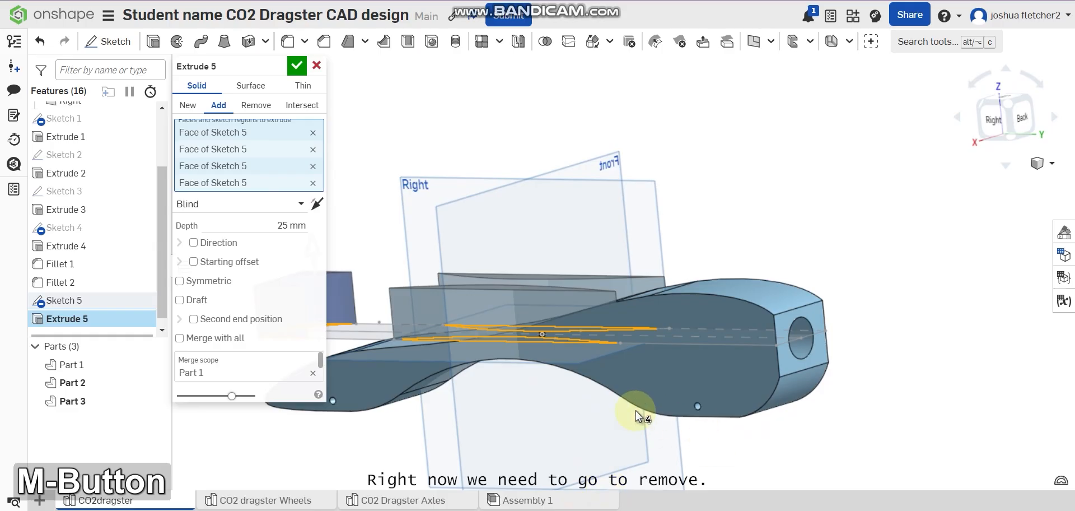
- Try to cut the four selected regions 32 mm downward as a Remove extrude, inspect the body, and undo the cut
middle_click_drag(637, 415, 862, 342)
left_click(255, 106)
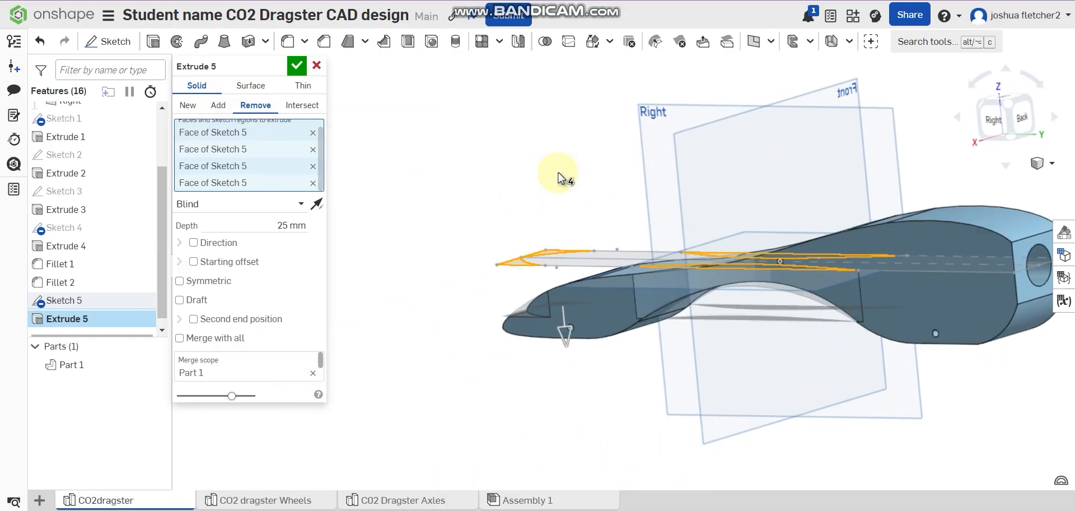
left_click_drag(560, 329, 576, 378)
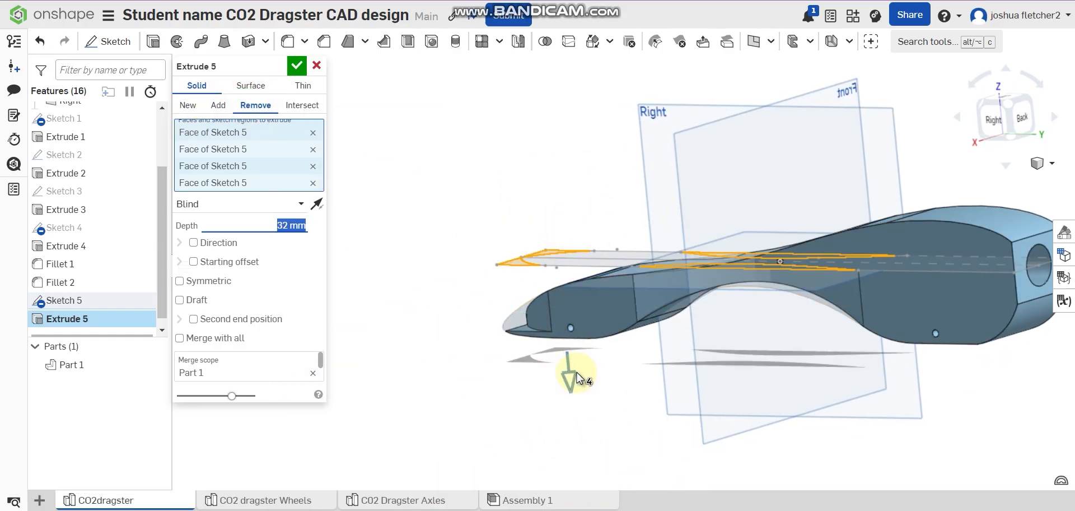
left_click(302, 67)
right_click_drag(427, 269, 503, 287)
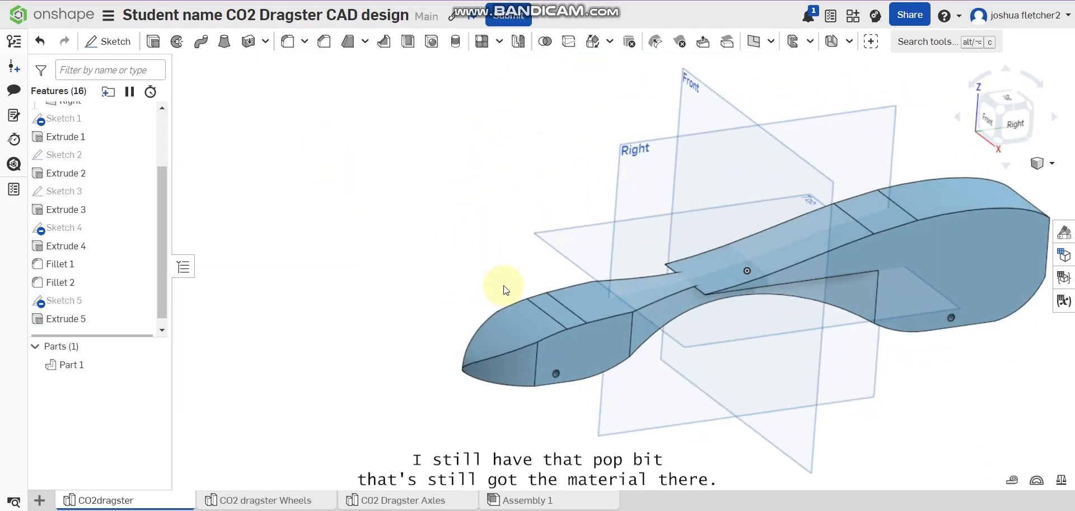
left_click(39, 44)
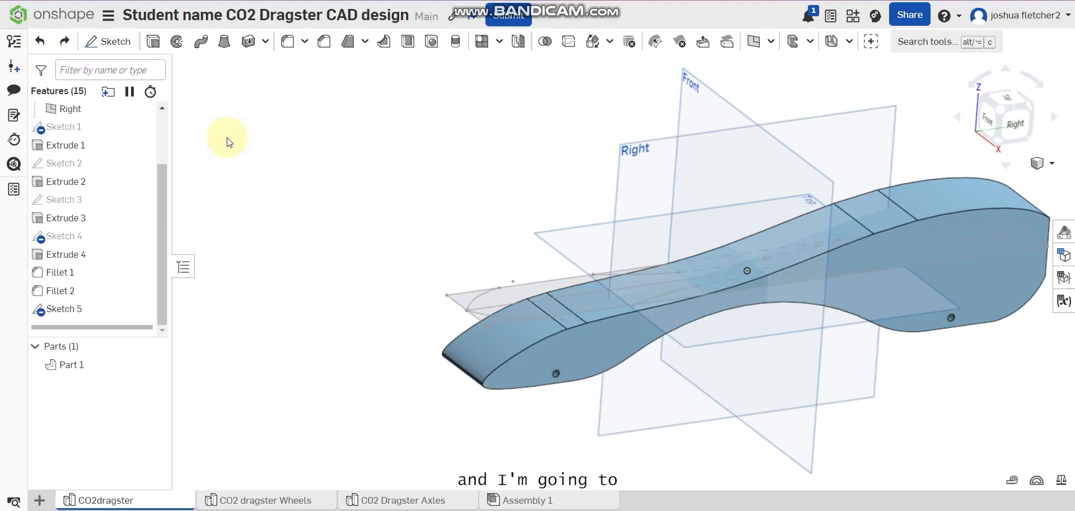
- Start a new extrude of the two nose-corner regions and the two side regions of the mirrored-curve sketch
left_click(155, 45)
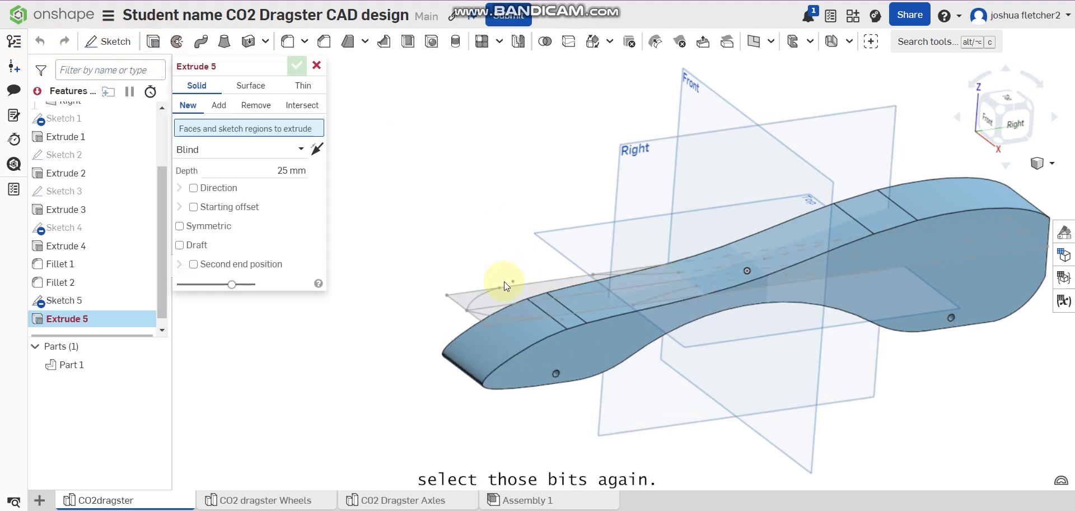
left_click(457, 301)
left_click(495, 321)
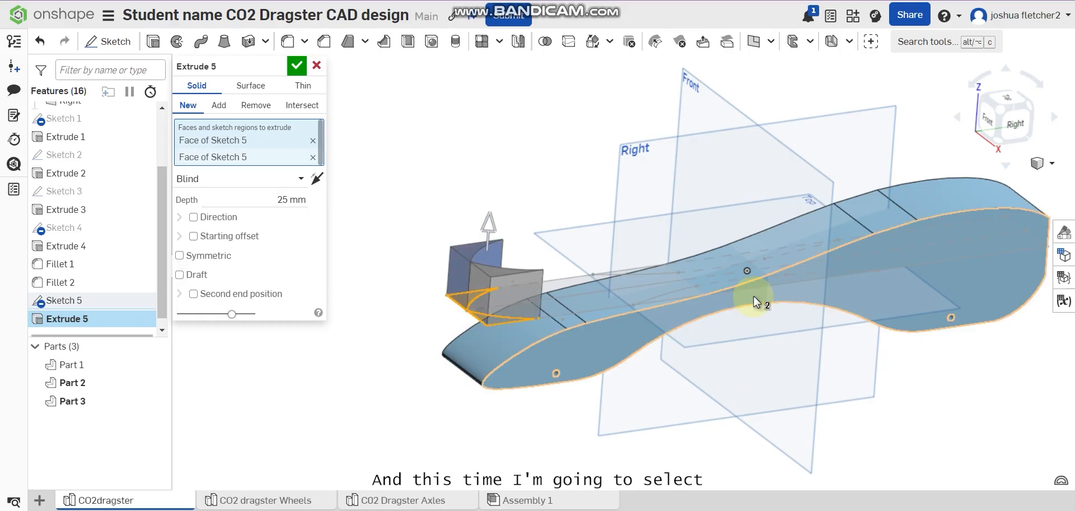
scroll(728, 291, "up", 5)
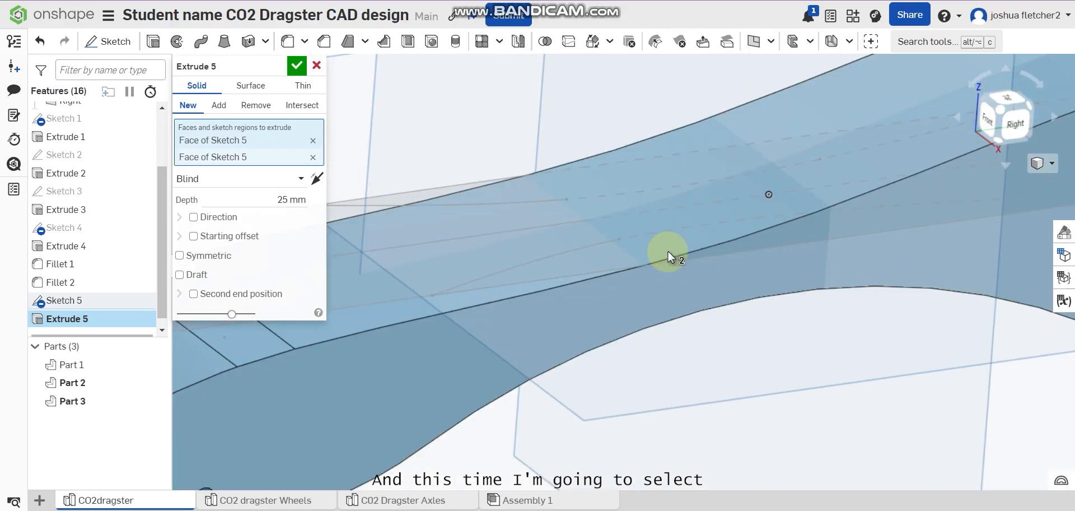
right_click_drag(667, 251, 661, 298)
left_click(606, 300)
left_click(442, 161)
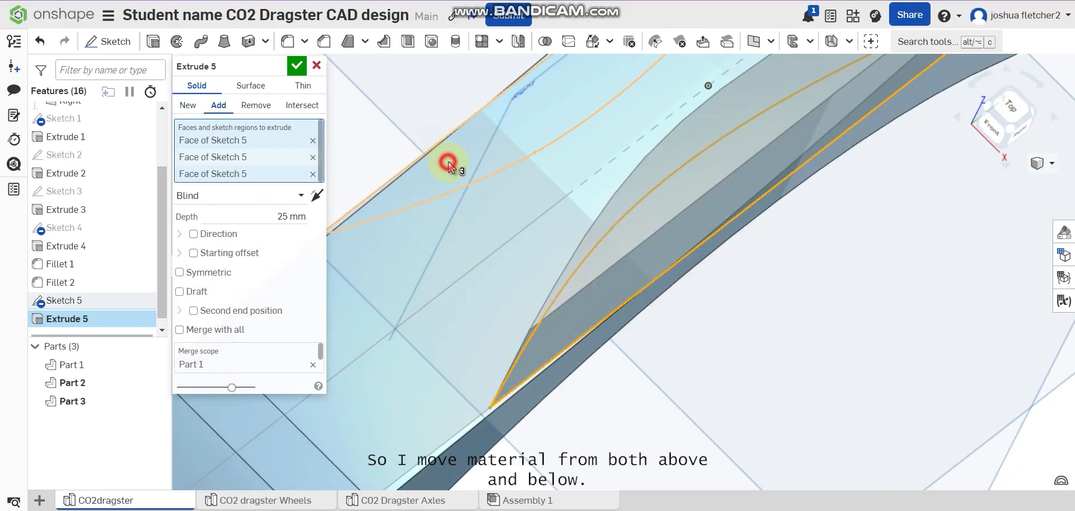
mouse_move(918, 439)
right_mouse_down()
mouse_move(868, 403)
mouse_move(880, 414)
right_mouse_up()
scroll(879, 415, "down", 4)
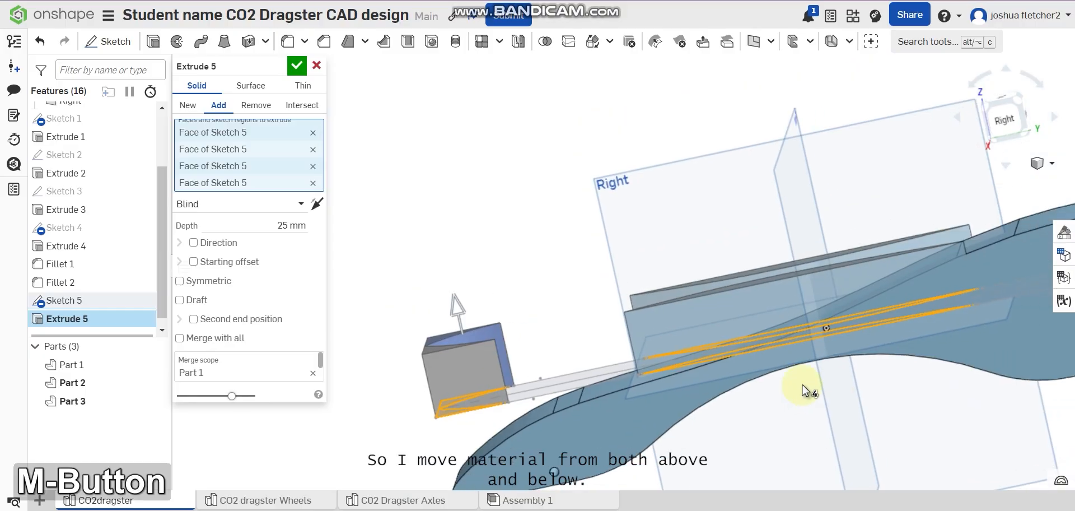
- Cut the four selected regions out of the body with a symmetric Remove extrude 92 mm deep
left_click(252, 105)
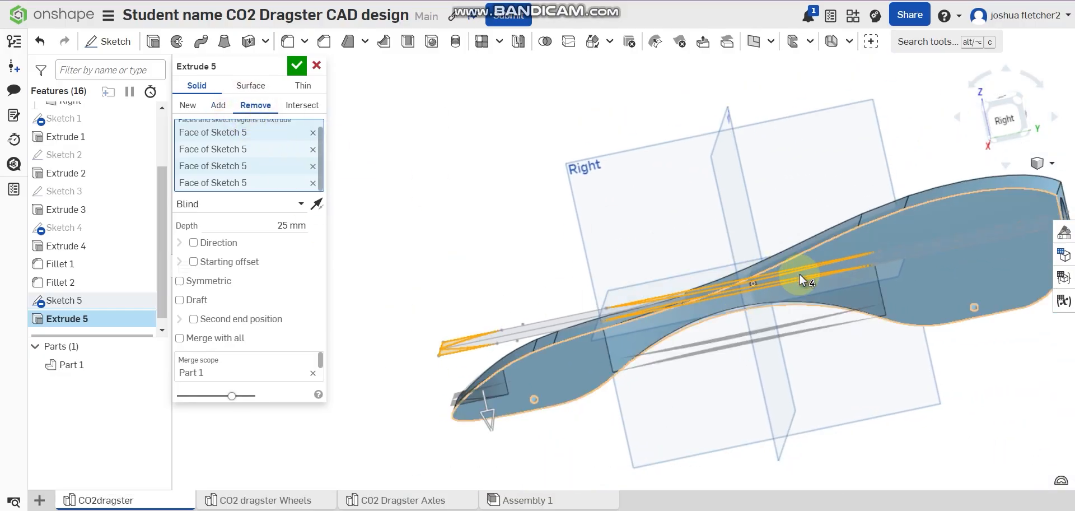
right_click_drag(855, 336, 837, 259)
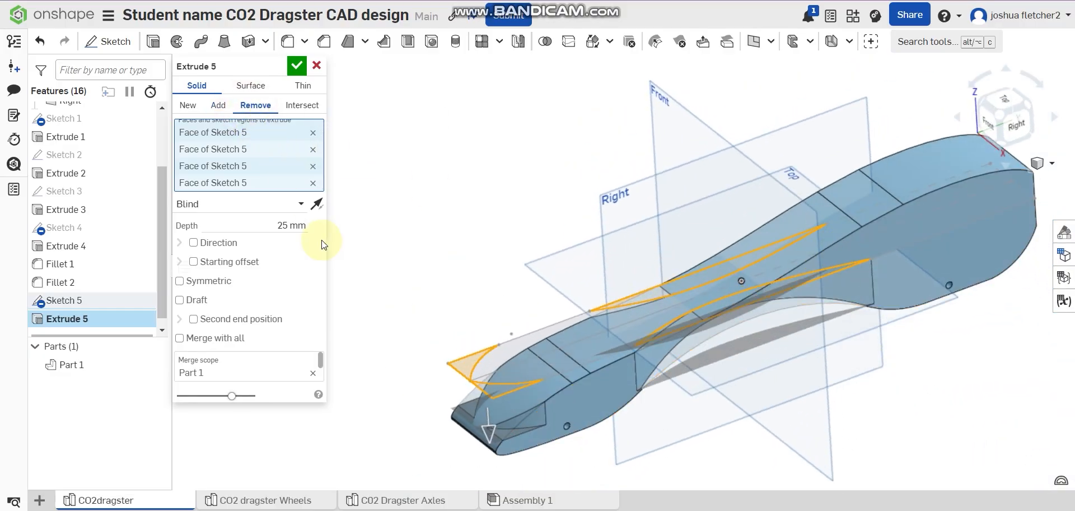
left_click(180, 280)
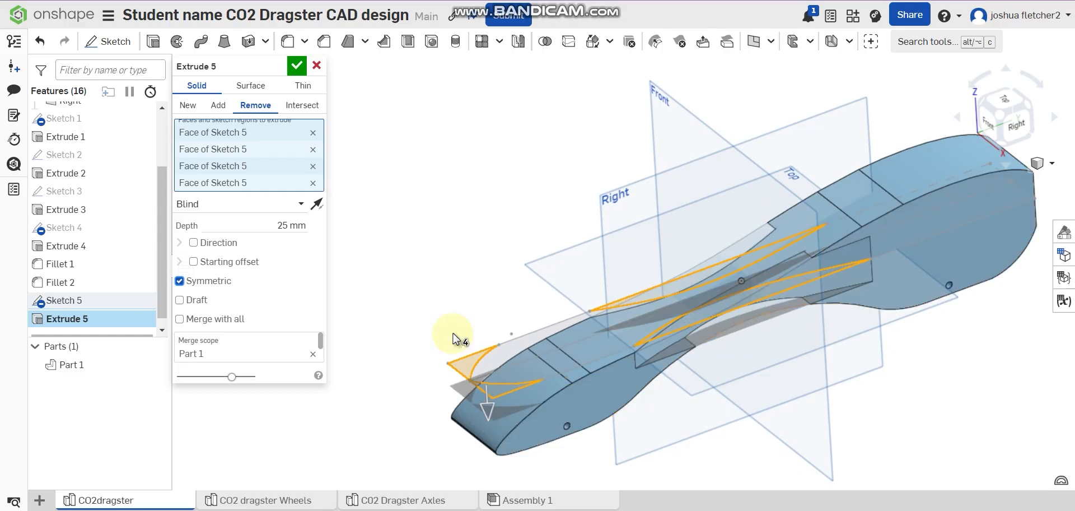
left_click_drag(487, 420, 492, 478)
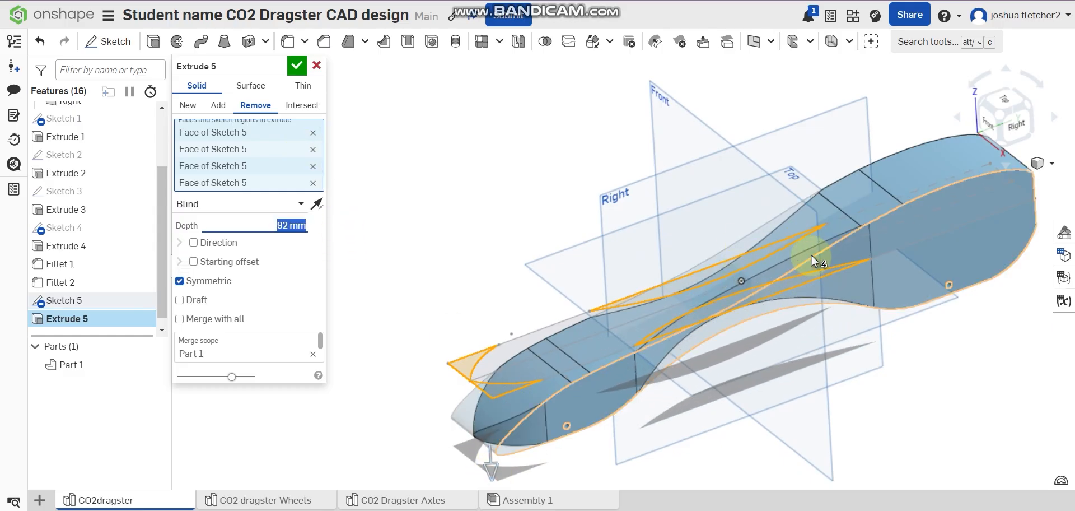
left_click(296, 65)
- Hide the reference planes and inspect the trimmed body from the right side and at an angle
middle_click_drag(391, 360, 457, 82)
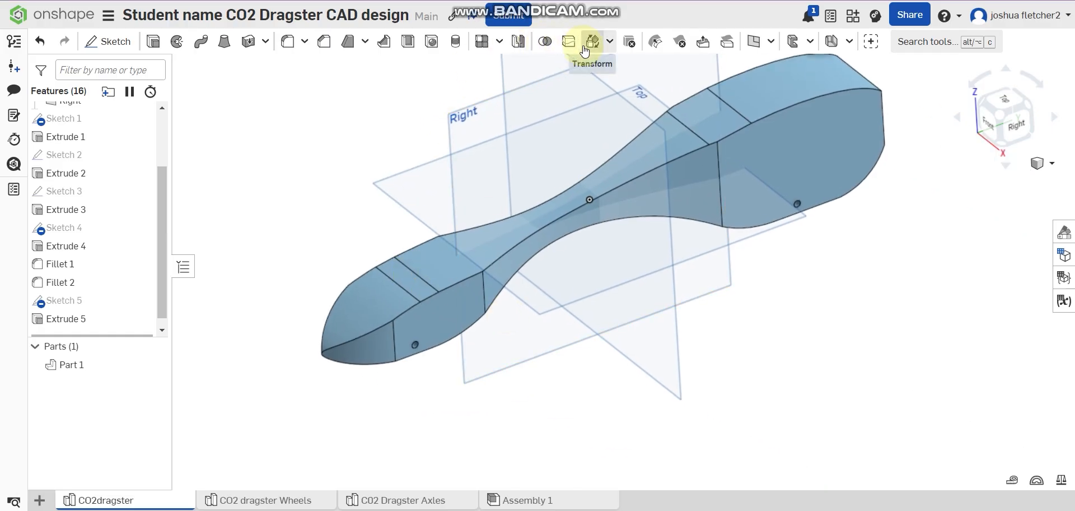
key("p")
right_click_drag(648, 76, 718, 407)
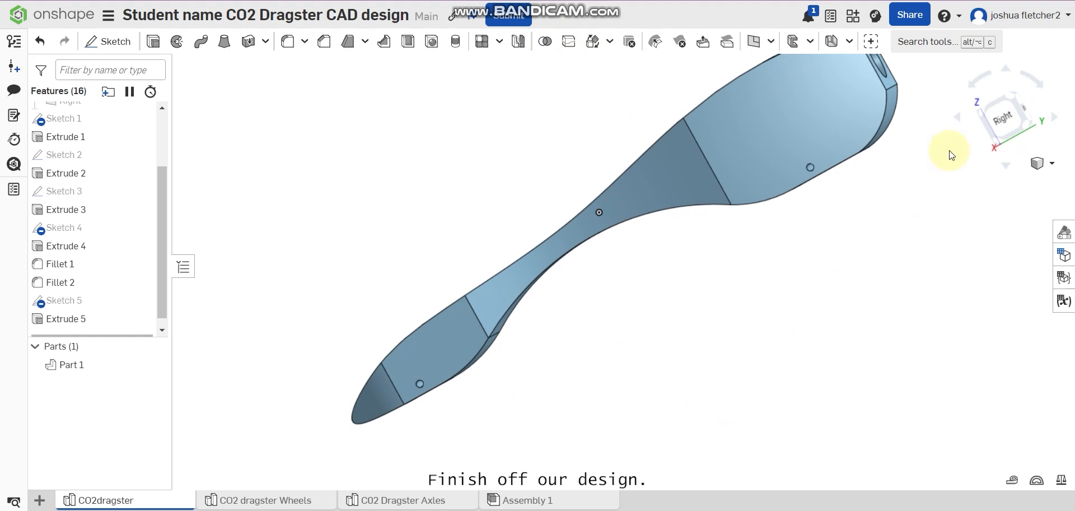
left_click(1011, 120)
scroll(691, 297, "down", 2)
middle_click_drag(607, 343, 634, 351)
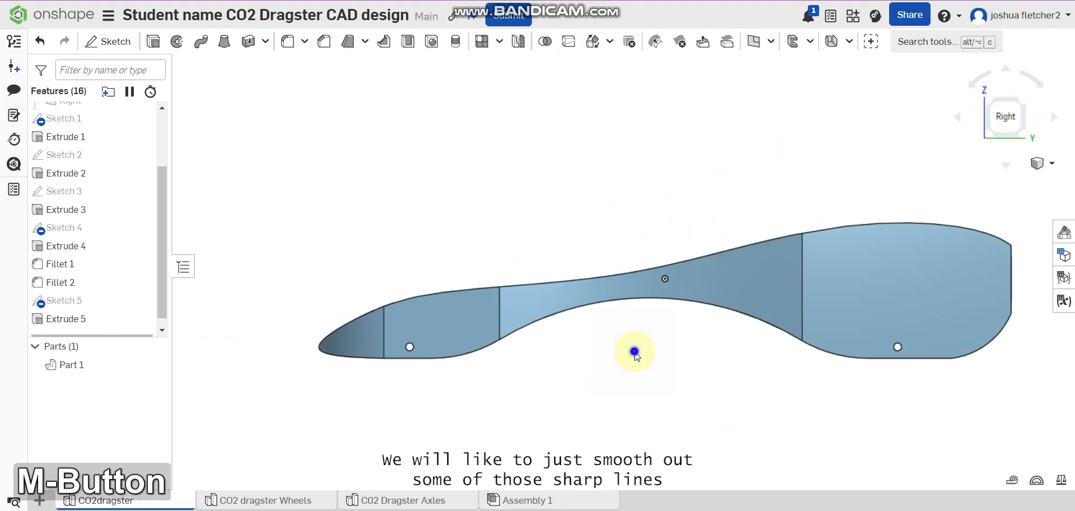
right_click_drag(635, 351, 667, 372)
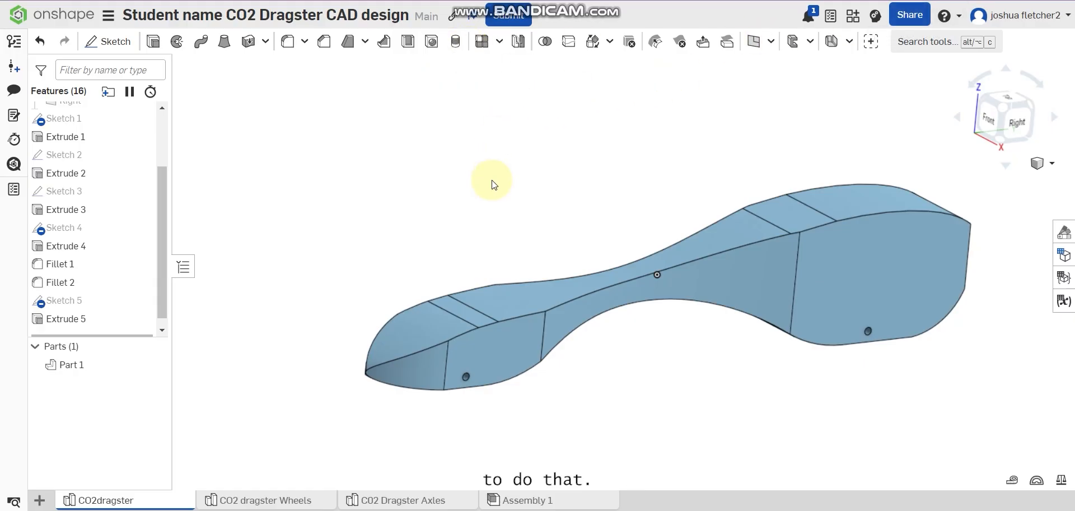
- Try to fillet the two upper edges of the nose and clear both edges from the selection
left_click(287, 41)
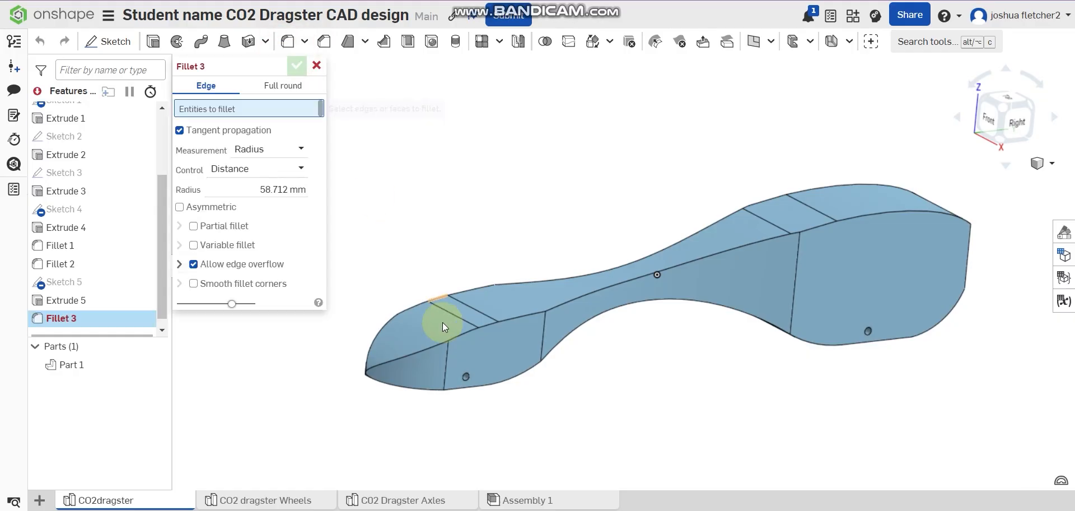
left_click(427, 345)
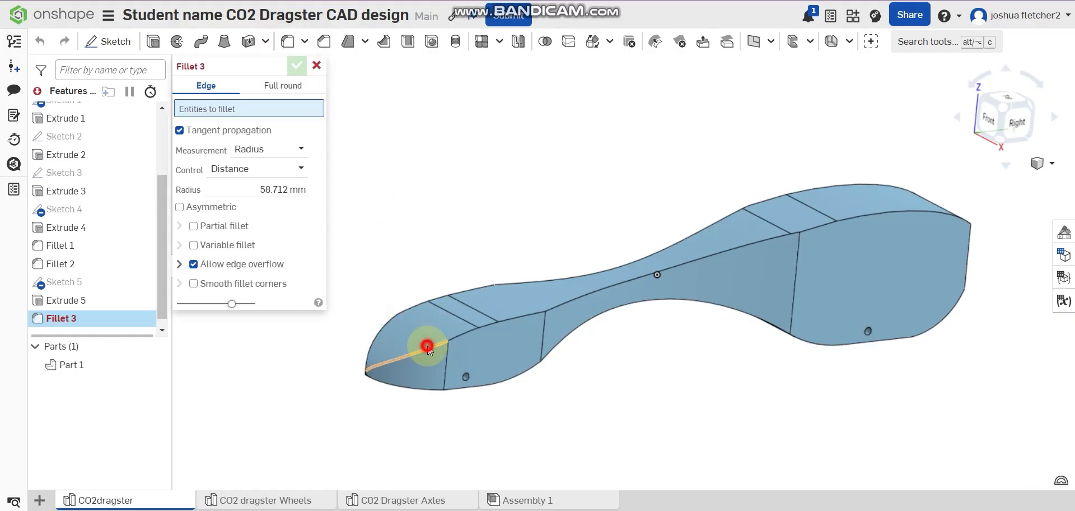
left_click(375, 336)
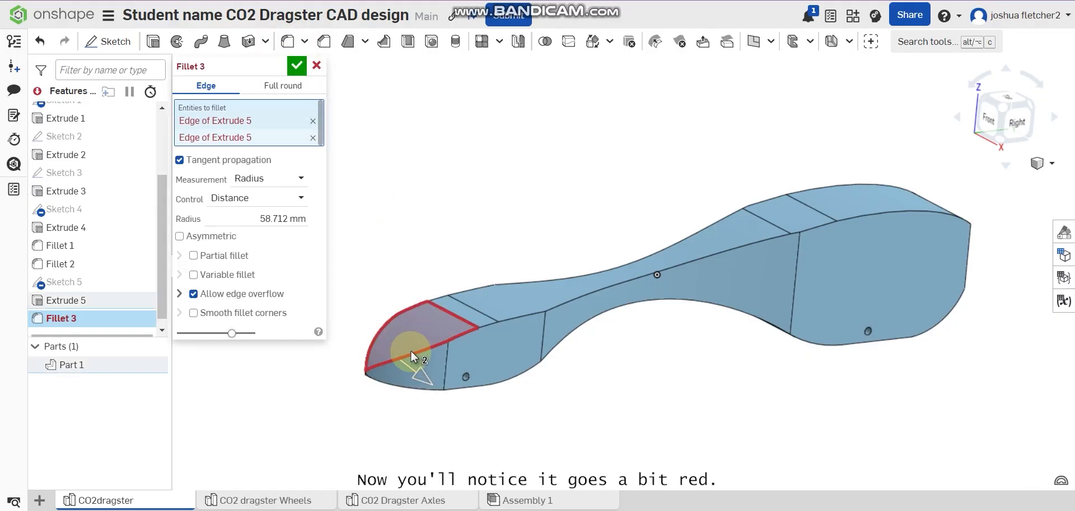
left_click(312, 121)
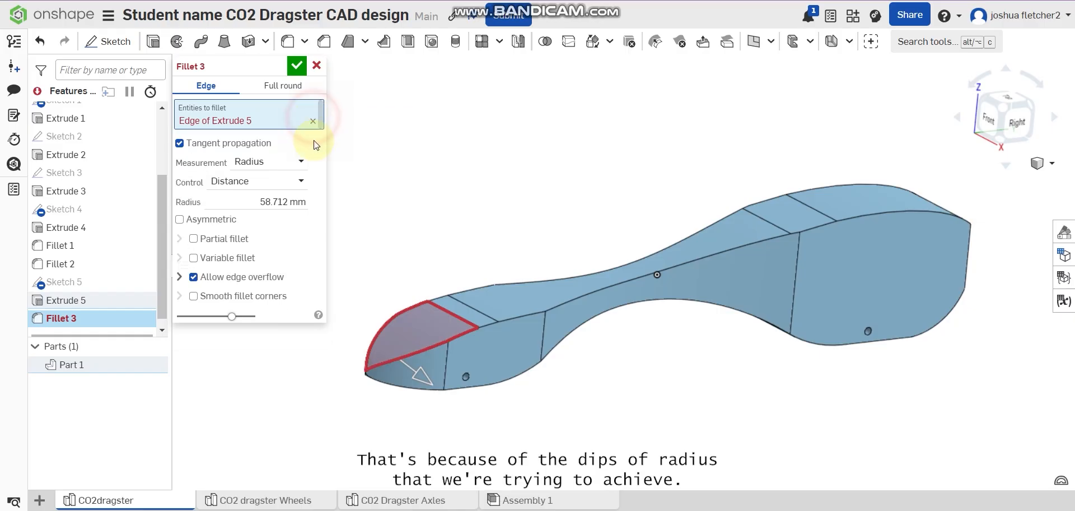
left_click(313, 120)
- Try to fillet the waist's concave top face with a radius of about 80 mm, and cancel the fillet
scroll(481, 341, "up", 3)
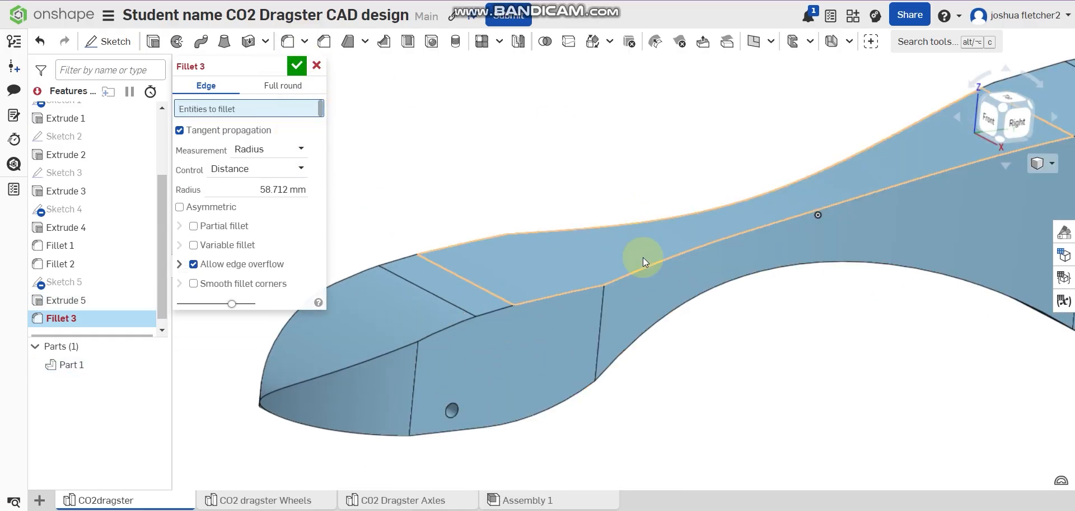
left_click(616, 255)
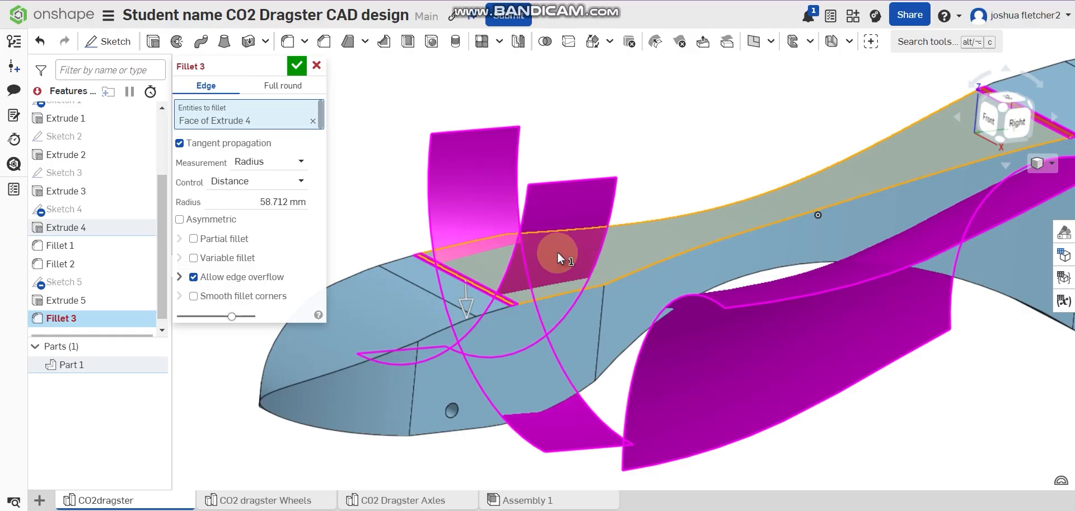
scroll(579, 244, "down", 3)
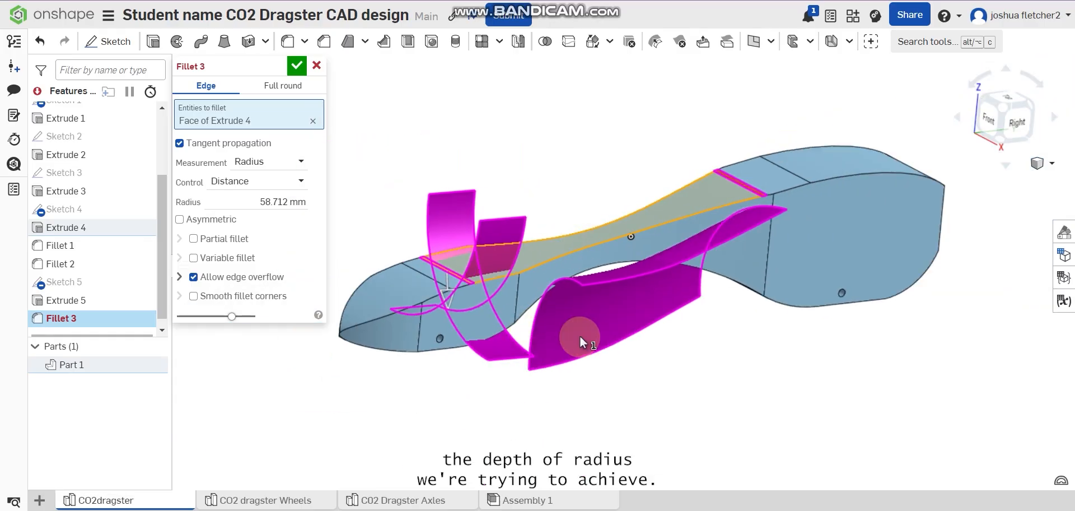
left_click_drag(450, 298, 447, 270)
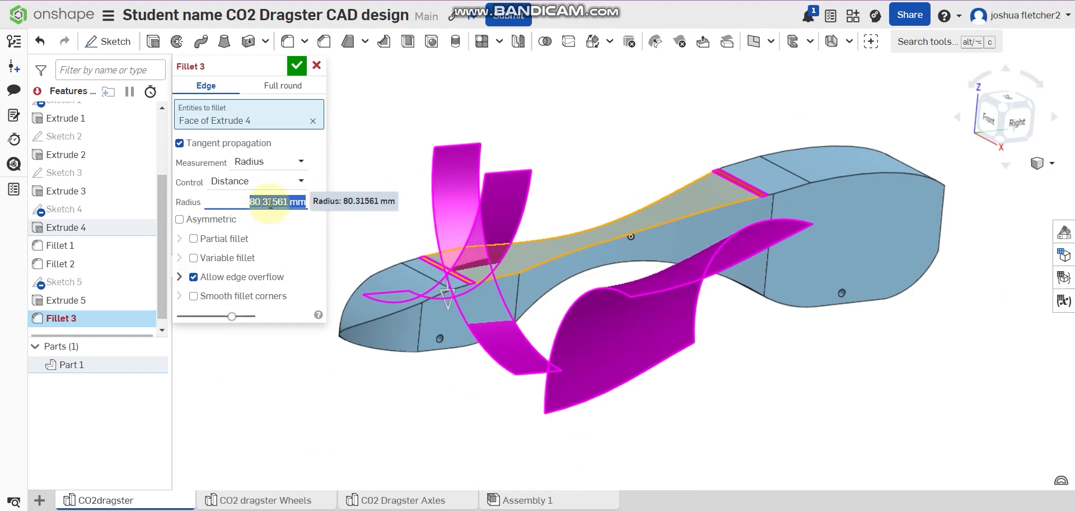
left_click_drag(449, 322, 447, 354)
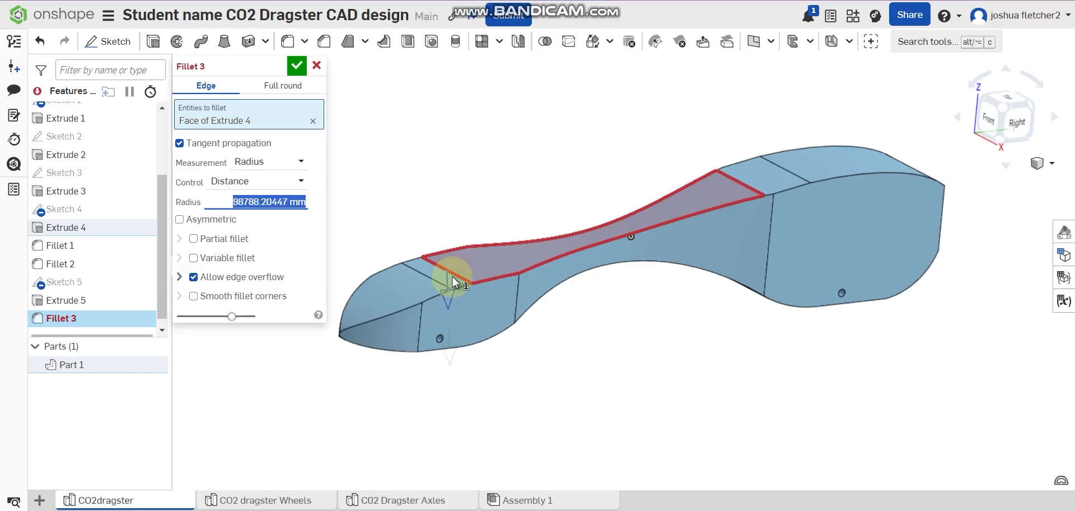
left_click_drag(453, 276, 452, 228)
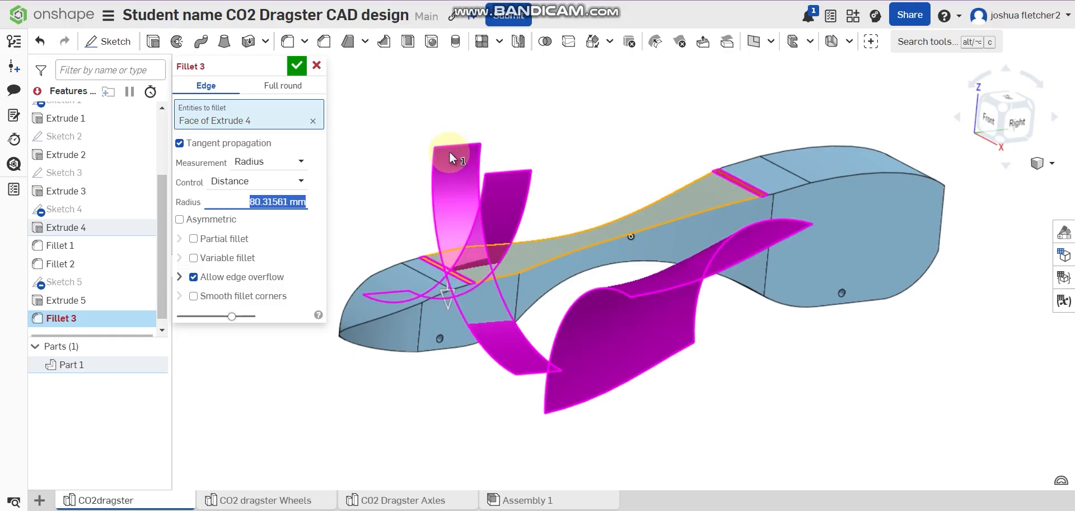
key("Escape")
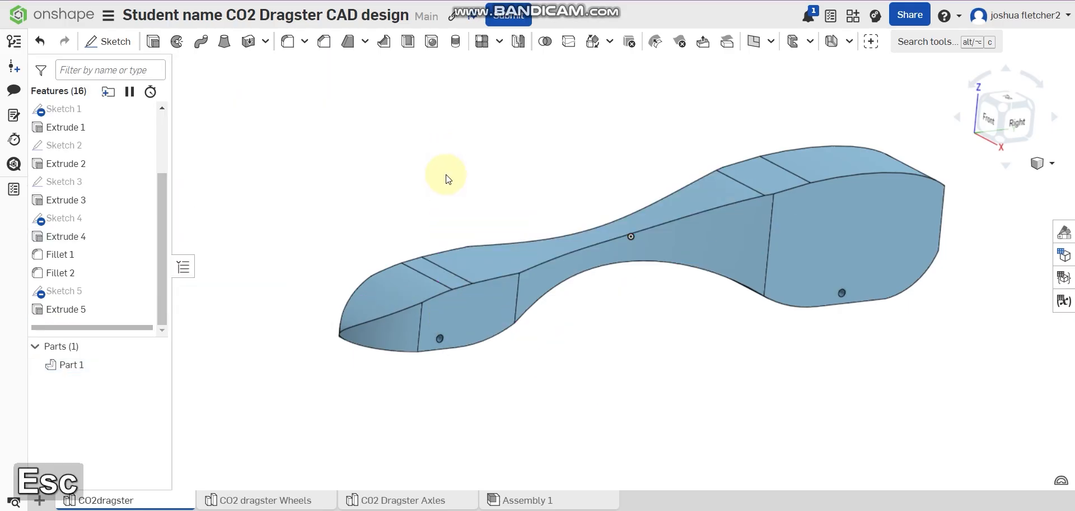
- Try to fillet the waist's upper side edge with a radius of about 79 mm, and cancel the fillet
left_click(287, 41)
left_click(548, 262)
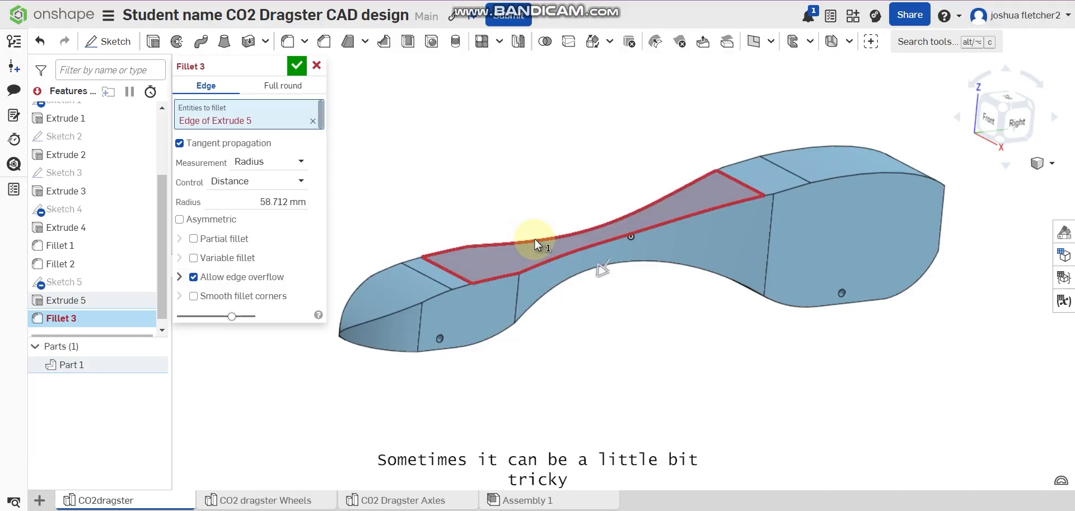
scroll(604, 271, "up", 3)
left_click_drag(612, 251, 580, 280)
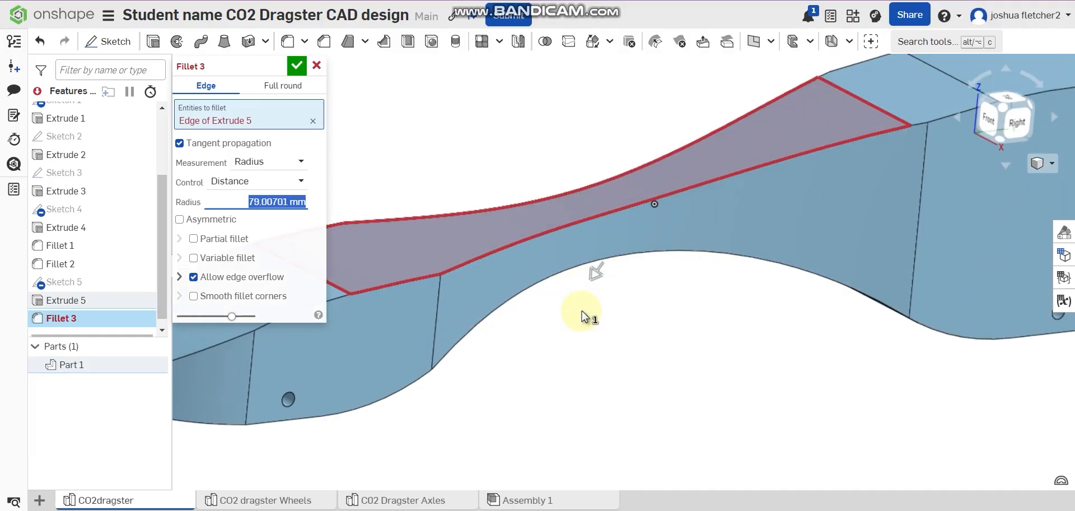
left_click(318, 68)
- Face-blend the waist's top face with its right side face using a 5 mm radius
middle_click_drag(362, 130, 358, 75)
left_click(304, 41)
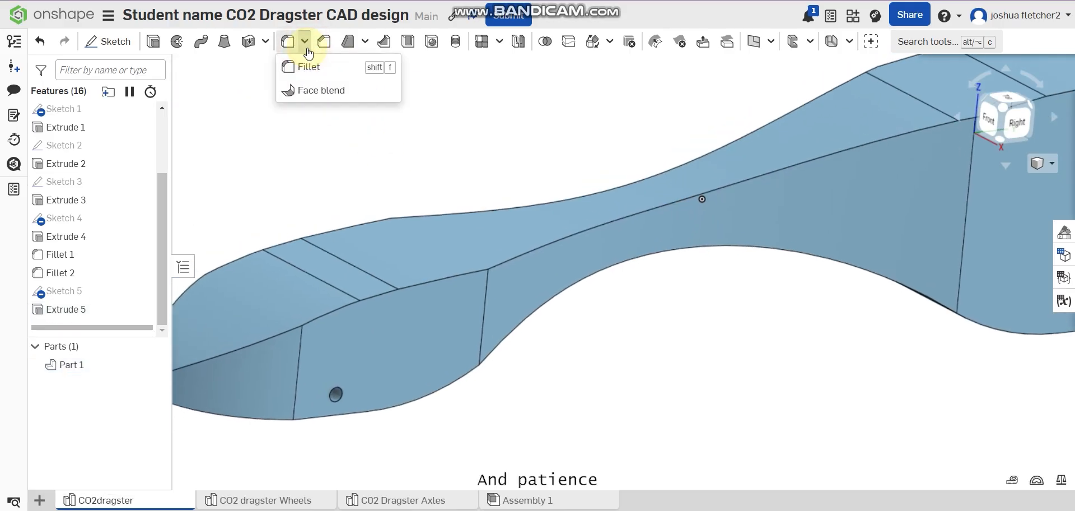
left_click(321, 90)
left_click(572, 234)
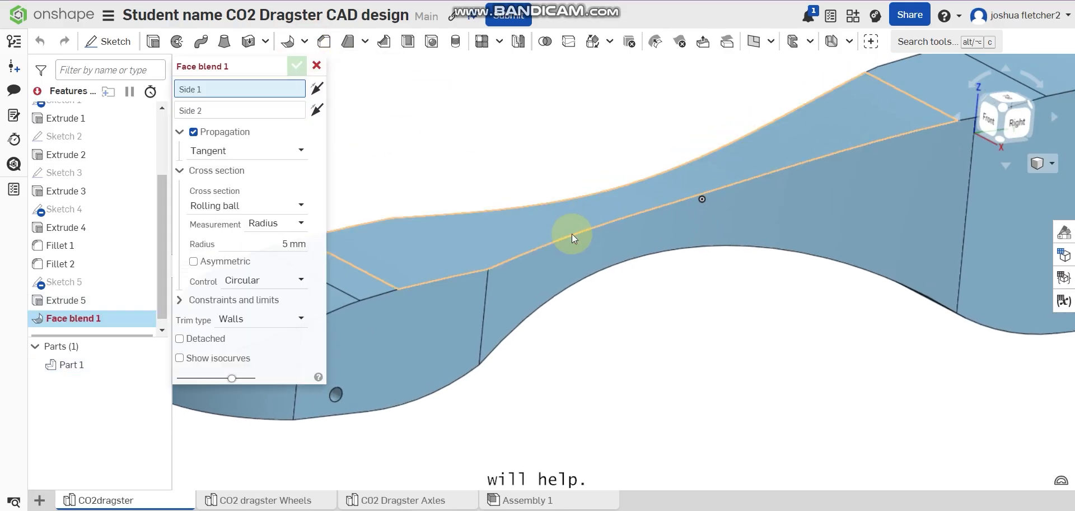
middle_click_drag(543, 297, 590, 309)
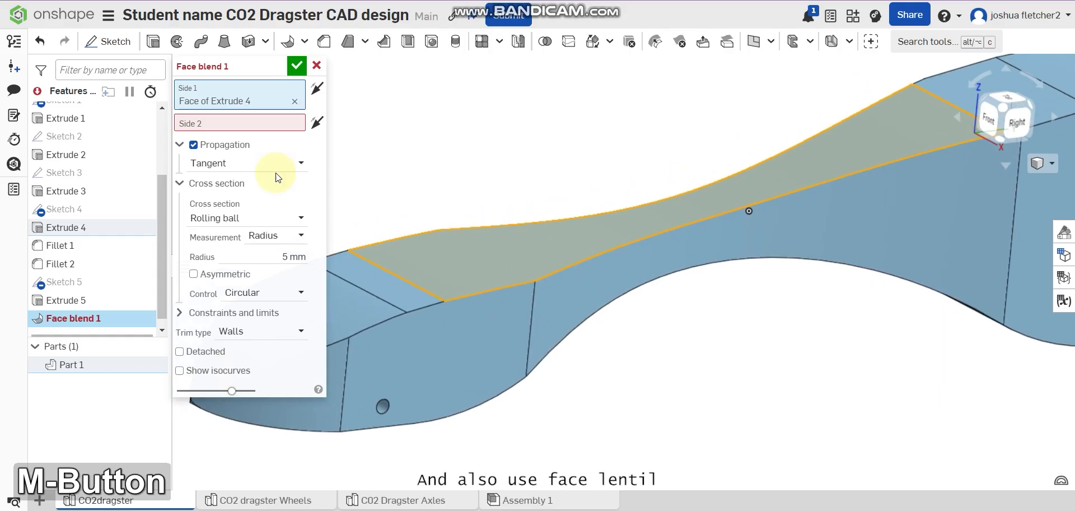
left_click(605, 288)
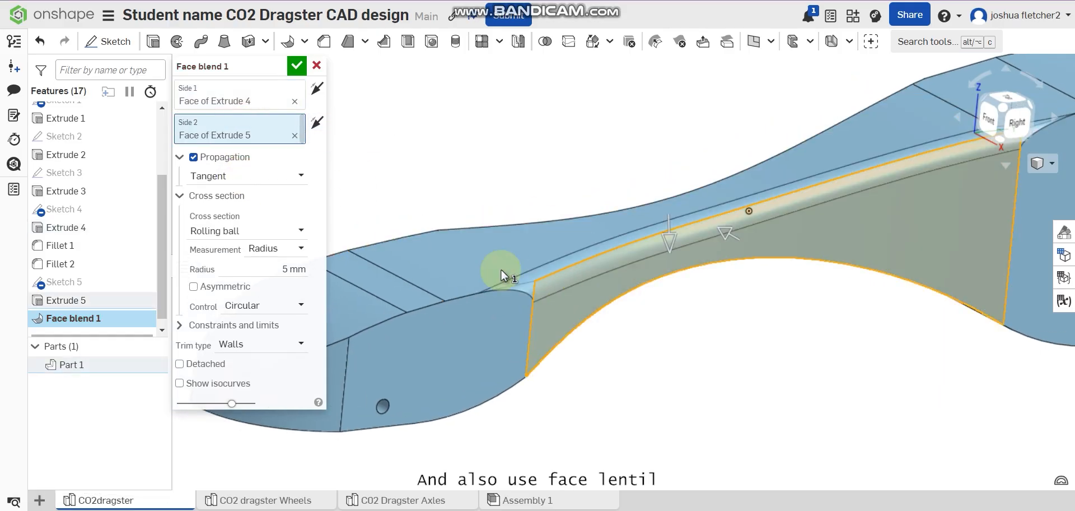
left_click(298, 75)
- Face-blend the waist's top face with the side face on the opposite, left side of the body
right_click_drag(621, 255, 676, 309)
middle_click_drag(677, 314, 783, 486)
right_click_drag(782, 486, 879, 439)
middle_click_drag(562, 430, 498, 360)
middle_click_drag(396, 270, 340, 229)
left_click(288, 42)
left_click(489, 159)
left_click(460, 185)
left_click(381, 149)
left_click(264, 129)
left_click(386, 163)
left_click(297, 66)
- Face-blend the waist's right side face with the underside arch
scroll(417, 254, "down", 2)
middle_click_drag(493, 351, 418, 255)
right_click_drag(418, 254, 700, 185)
left_click(287, 42)
left_click(622, 199)
left_click(257, 126)
left_click(560, 229)
left_click(294, 68)
- Face-blend the waist's left side face with the underside arch
right_click_drag(392, 303, 717, 305)
middle_click_drag(717, 305, 588, 332)
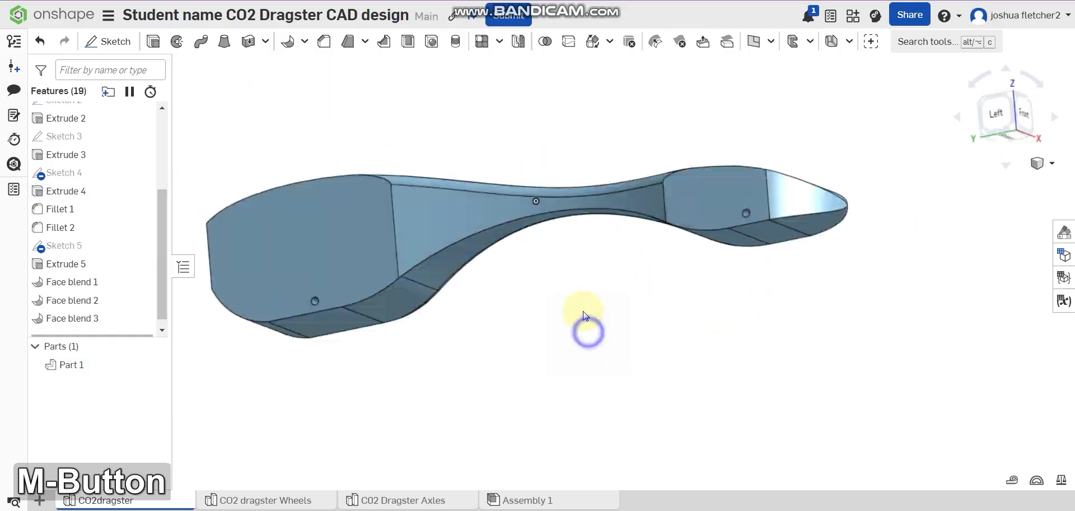
right_click_drag(583, 316, 576, 291)
left_click(288, 42)
left_click(457, 220)
left_click(257, 126)
left_click(476, 246)
left_click(297, 65)
- Face-blend the two top faces of the rear section with the adjoining side faces
right_click_drag(471, 297, 562, 326)
middle_click_drag(766, 386, 791, 379)
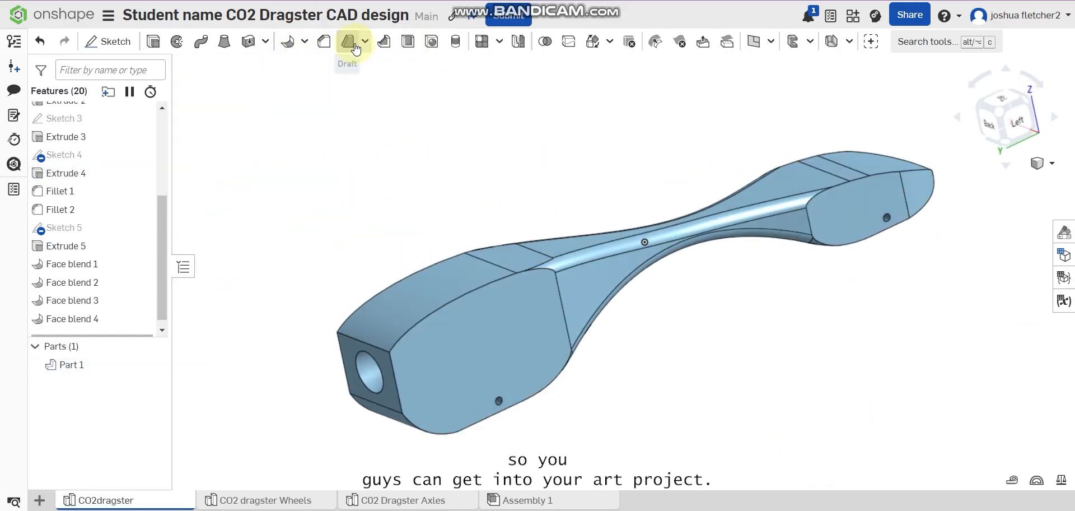
left_click(288, 42)
left_click(450, 287)
left_click(498, 259)
left_click(252, 144)
left_click(471, 347)
right_click_drag(471, 347, 556, 373)
left_click(557, 373)
right_click_drag(840, 364, 775, 374)
left_click(507, 379)
right_click_drag(670, 264, 660, 185)
left_click(296, 66)
- Start a face blend on the nose with its two adjoining top faces as the first side
right_click_drag(888, 372, 720, 398)
middle_click_drag(719, 397, 824, 430)
right_click_drag(824, 430, 722, 437)
middle_click_drag(873, 448, 867, 306)
scroll(761, 249, "up", 3)
left_click(288, 41)
left_click(616, 325)
left_click(632, 241)
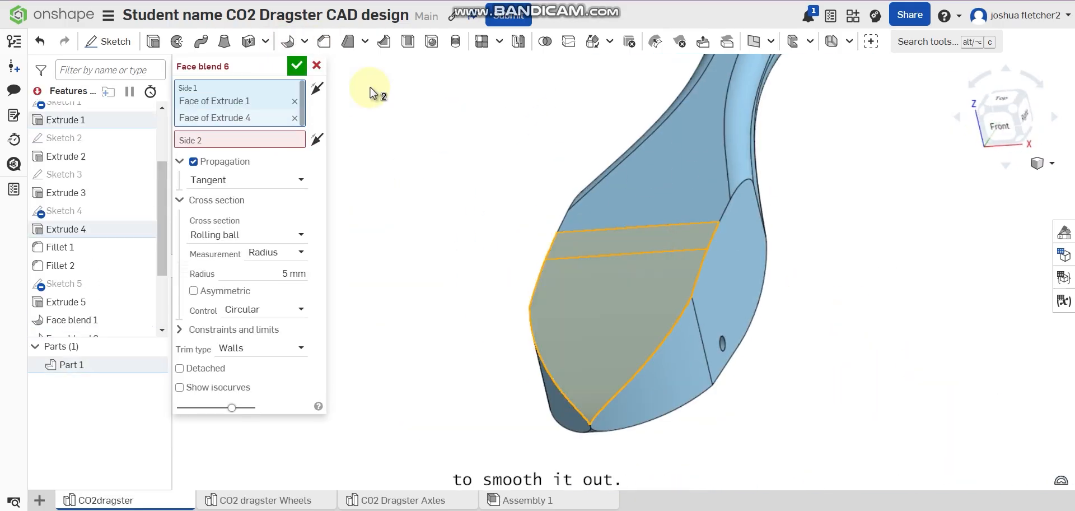
- Try faces around the nose as the second side of the blend, and remove them all from the selection
left_click(239, 140)
left_click(728, 280)
left_click(669, 343)
right_click_drag(678, 361, 784, 353)
left_click(547, 298)
left_click(638, 383)
right_click_drag(885, 398, 714, 284)
right_click_drag(715, 388, 823, 400)
left_click(283, 194)
left_click(283, 185)
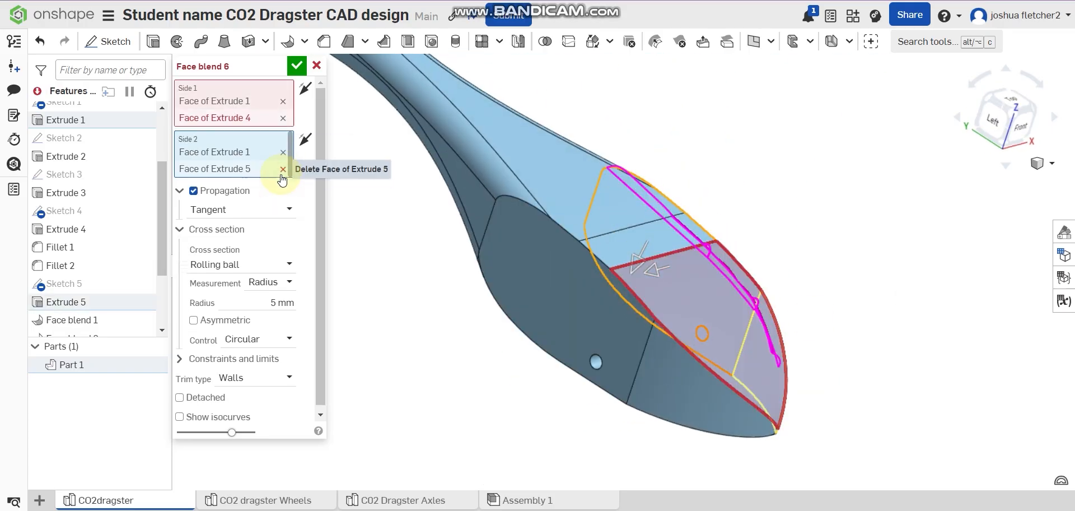
left_click(283, 169)
left_click(282, 152)
- Pick new second-side faces on the nose and complete the face blend with a 5 mm radius
left_click(725, 278)
right_click_drag(932, 277, 660, 392)
left_click(648, 448)
right_click_drag(648, 450, 616, 386)
left_click(295, 61)
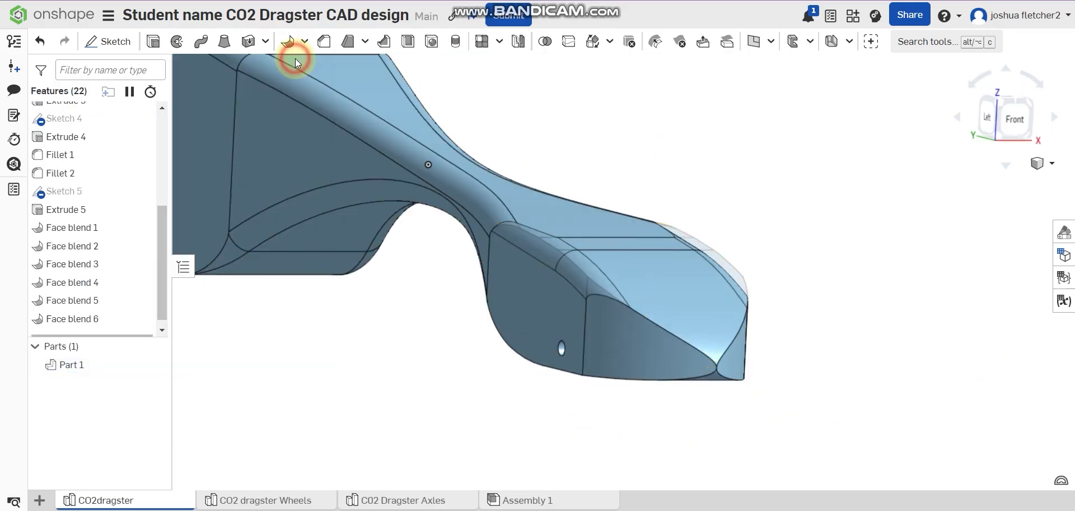
right_click_drag(1036, 392, 869, 415)
middle_click_drag(238, 381, 500, 367)
scroll(493, 381, "up", 3)
left_click(288, 41)
left_click(565, 270)
left_click(507, 229)
left_click(427, 291)
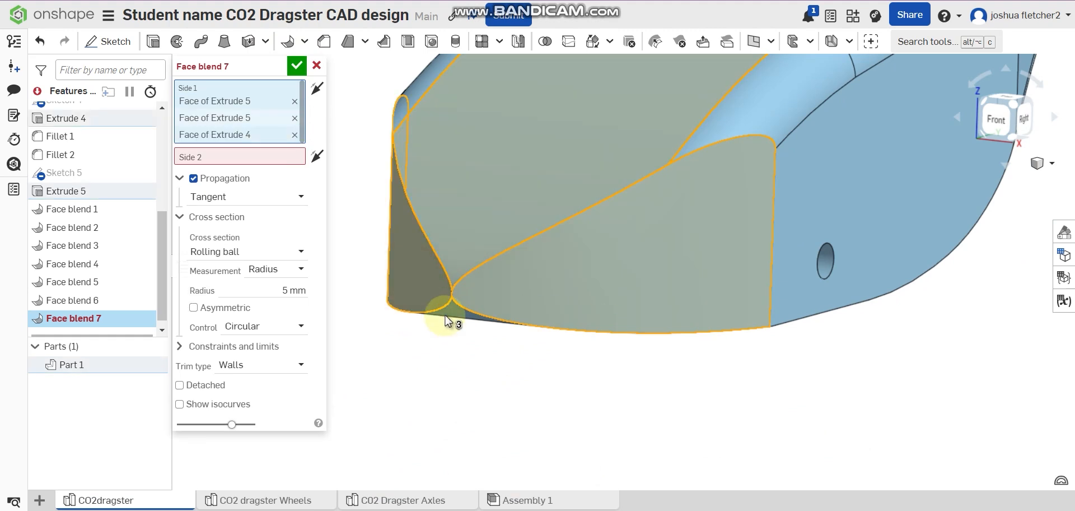
left_click(445, 316)
left_click(254, 160)
left_click(506, 224)
left_click(476, 317)
scroll(491, 372, "down", 3)
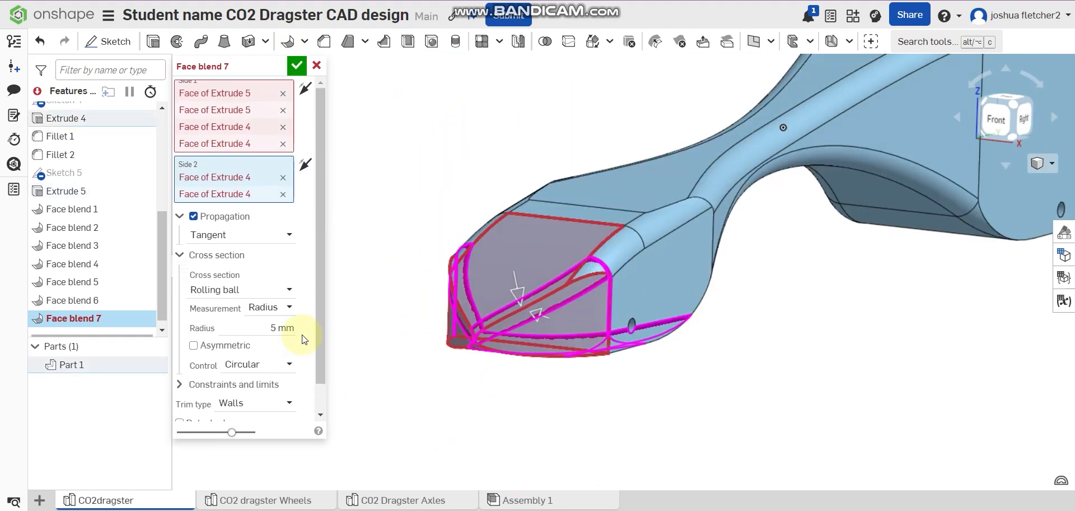
left_click(316, 65)
- Examine the blended nose and body from several angles, ending with a straight right-side view of the whole dragster
middle_click_drag(771, 349, 771, 323)
right_click_drag(771, 323, 789, 323)
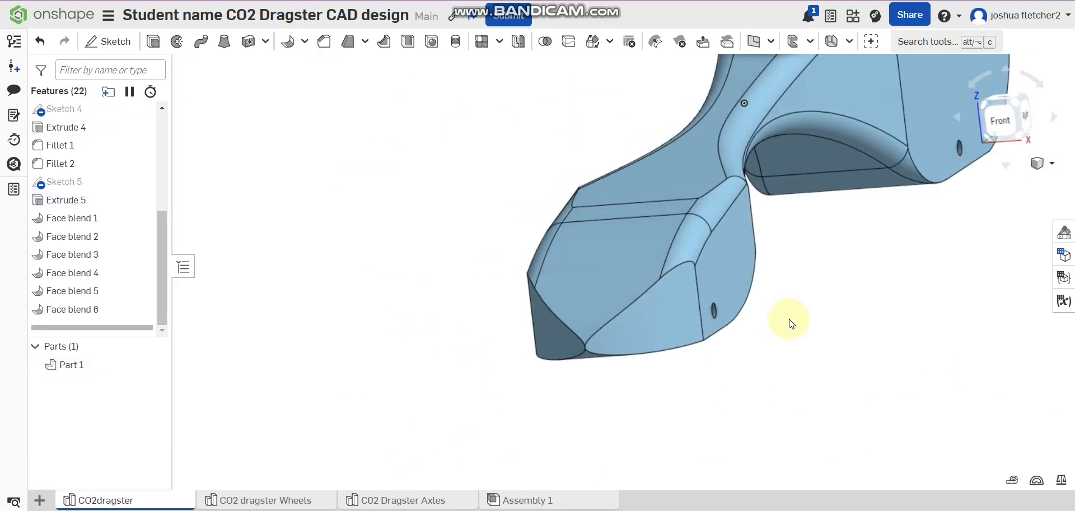
middle_click_drag(788, 324, 654, 402)
scroll(653, 402, "down", 3)
right_click_drag(926, 367, 873, 392)
left_click(1023, 128)
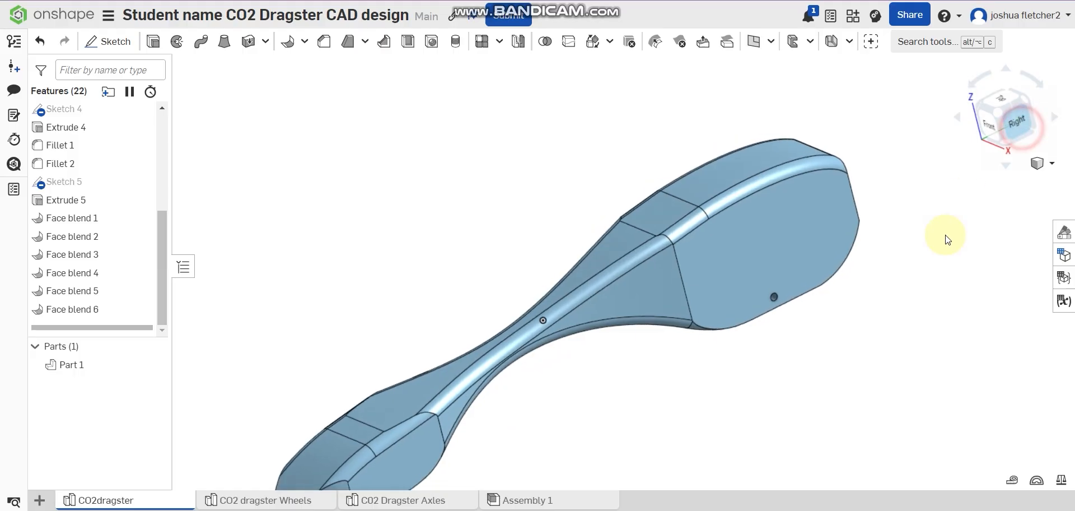
middle_click_drag(660, 391, 610, 381)
scroll(607, 379, "down", 2)
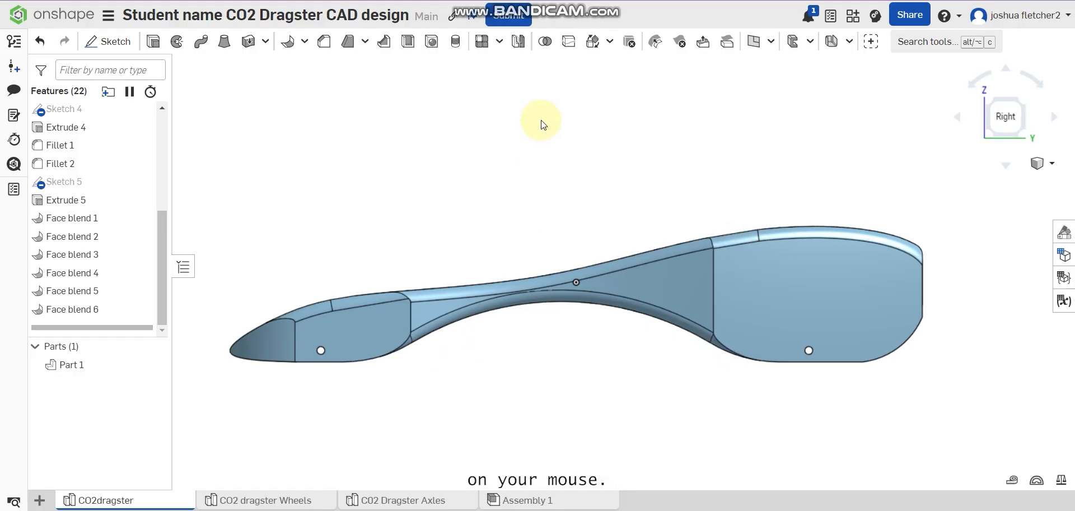
- Change the appearance of the whole dragster body to the pale timber yellow F0DFAD
right_click(737, 283)
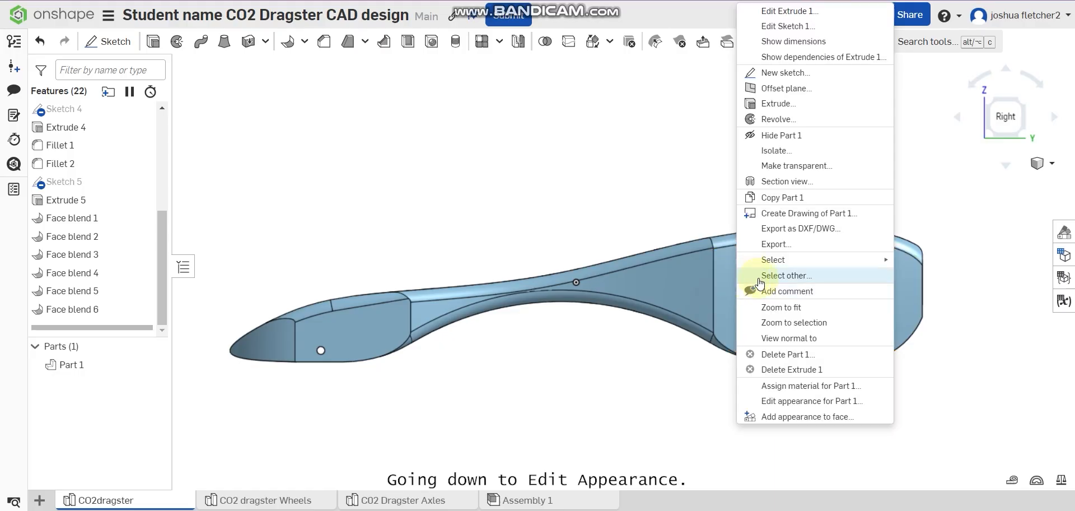
left_click(797, 401)
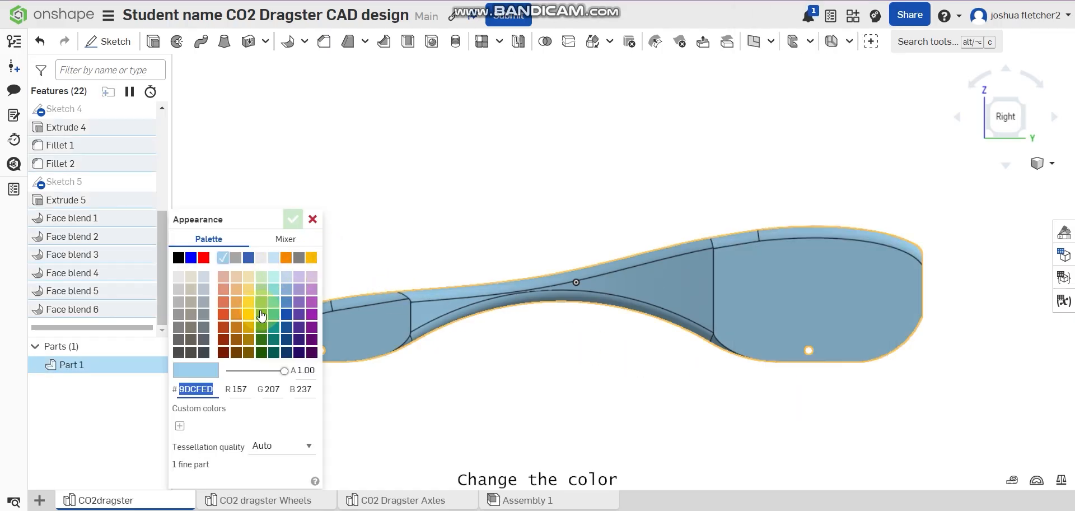
left_click(204, 257)
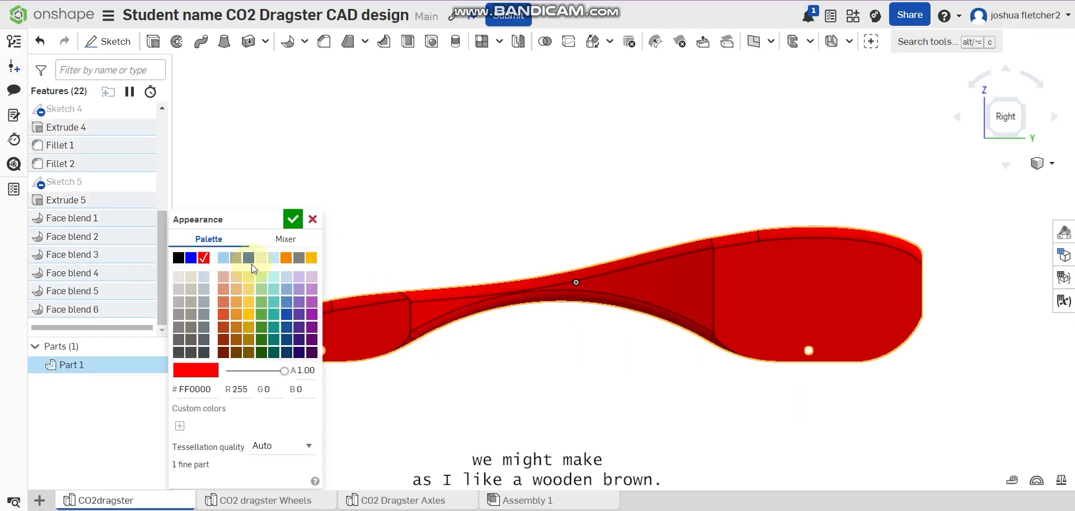
left_click(287, 258)
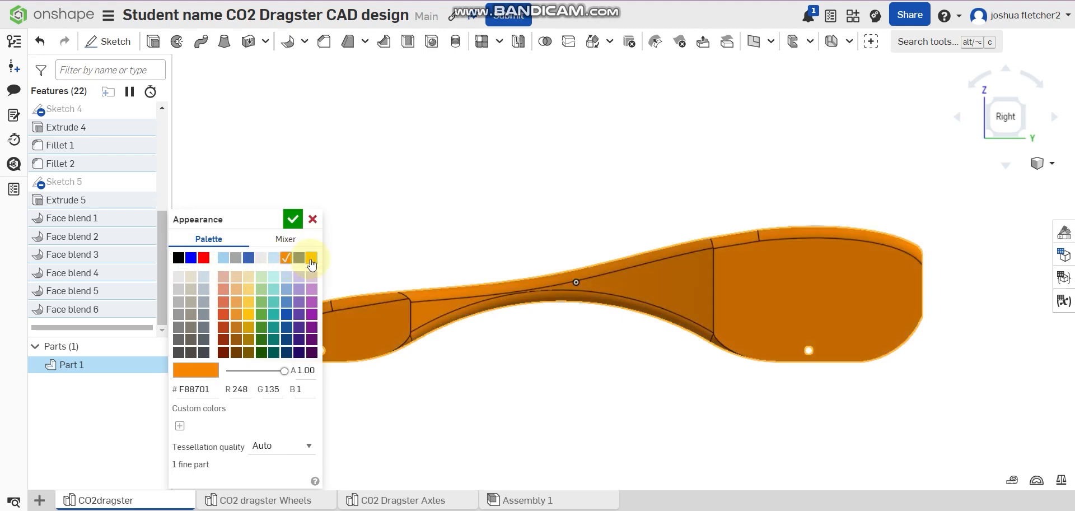
left_click(249, 276)
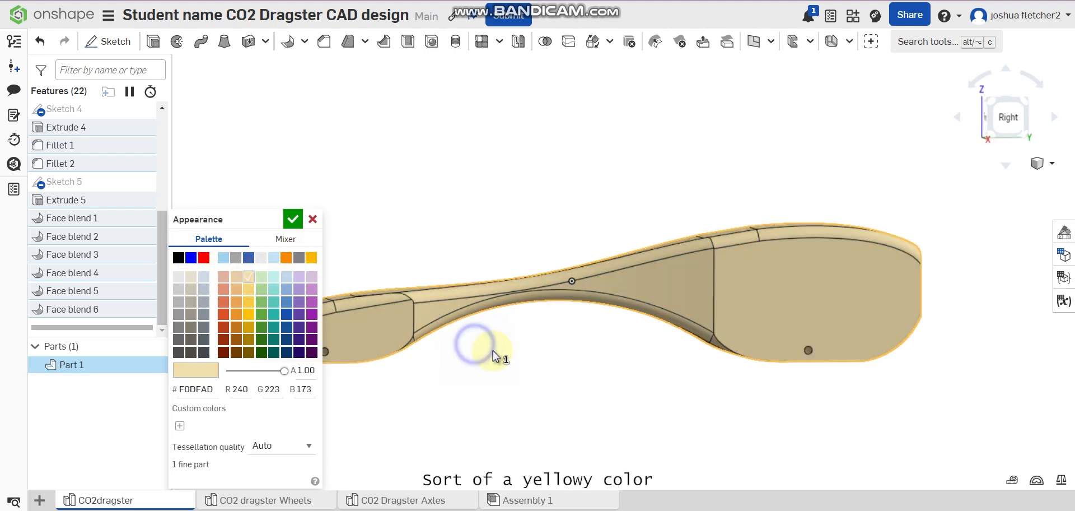
right_click_drag(474, 351, 445, 350)
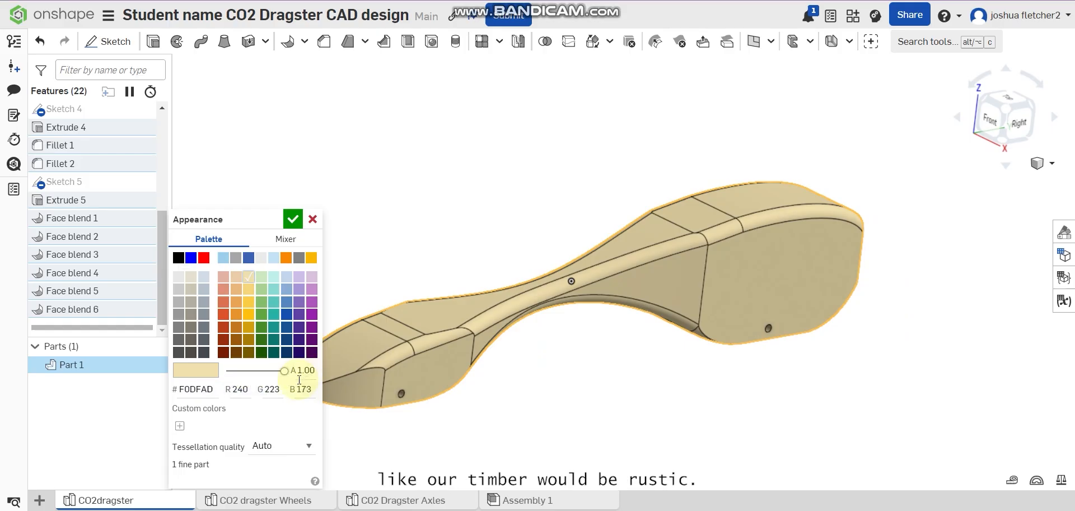
left_click(285, 241)
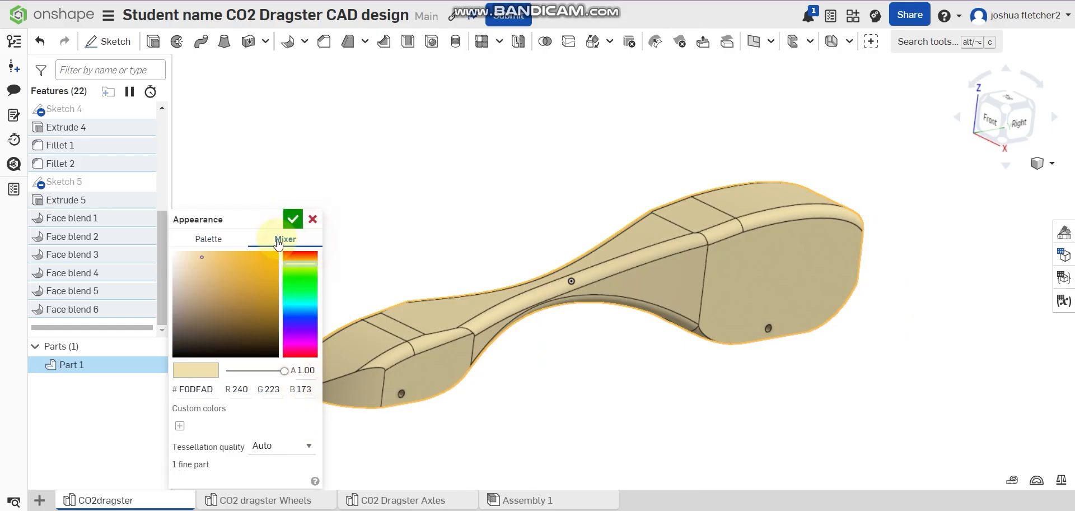
left_click(210, 240)
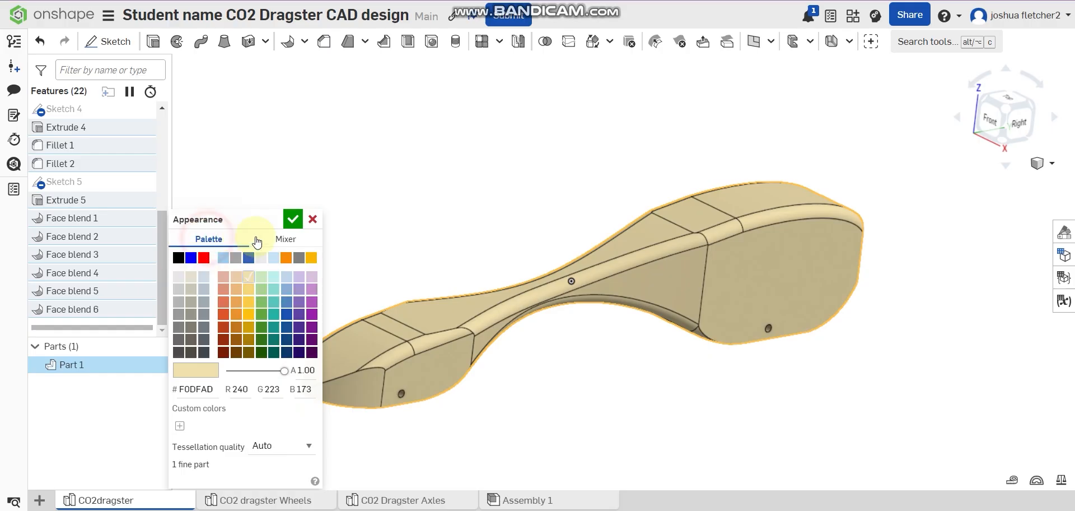
left_click(293, 224)
- Inspect the recoloured dragster body and set it to the isometric view
mouse_move(549, 314)
right_mouse_down()
mouse_move(559, 319)
mouse_move(538, 327)
right_mouse_up()
middle_click_drag(525, 221, 612, 191)
left_click(1038, 163)
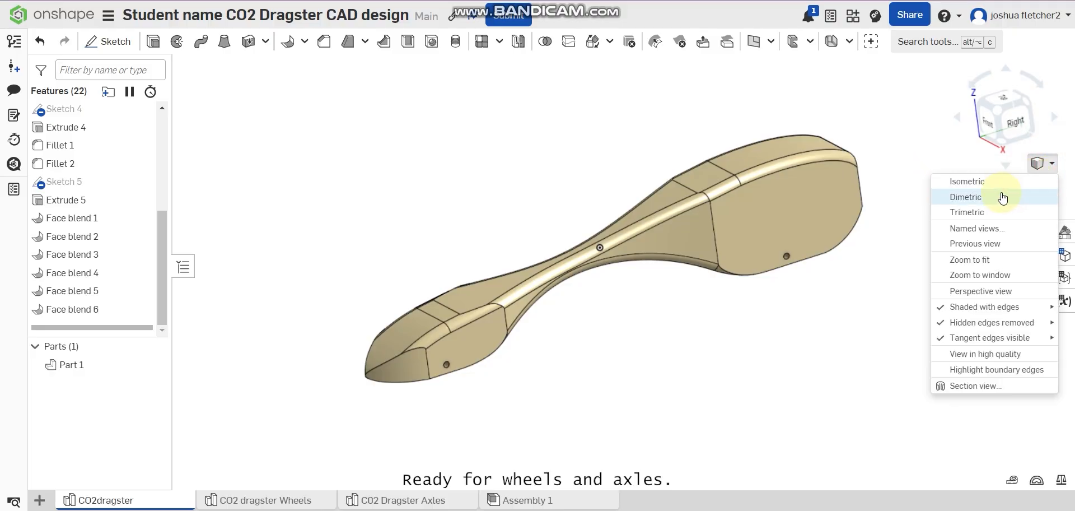
left_click(993, 182)
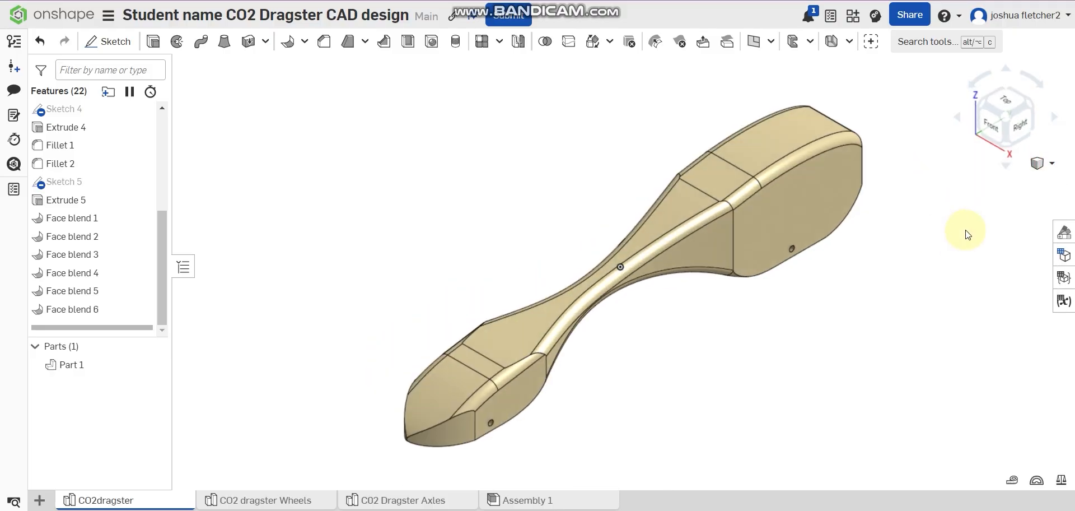